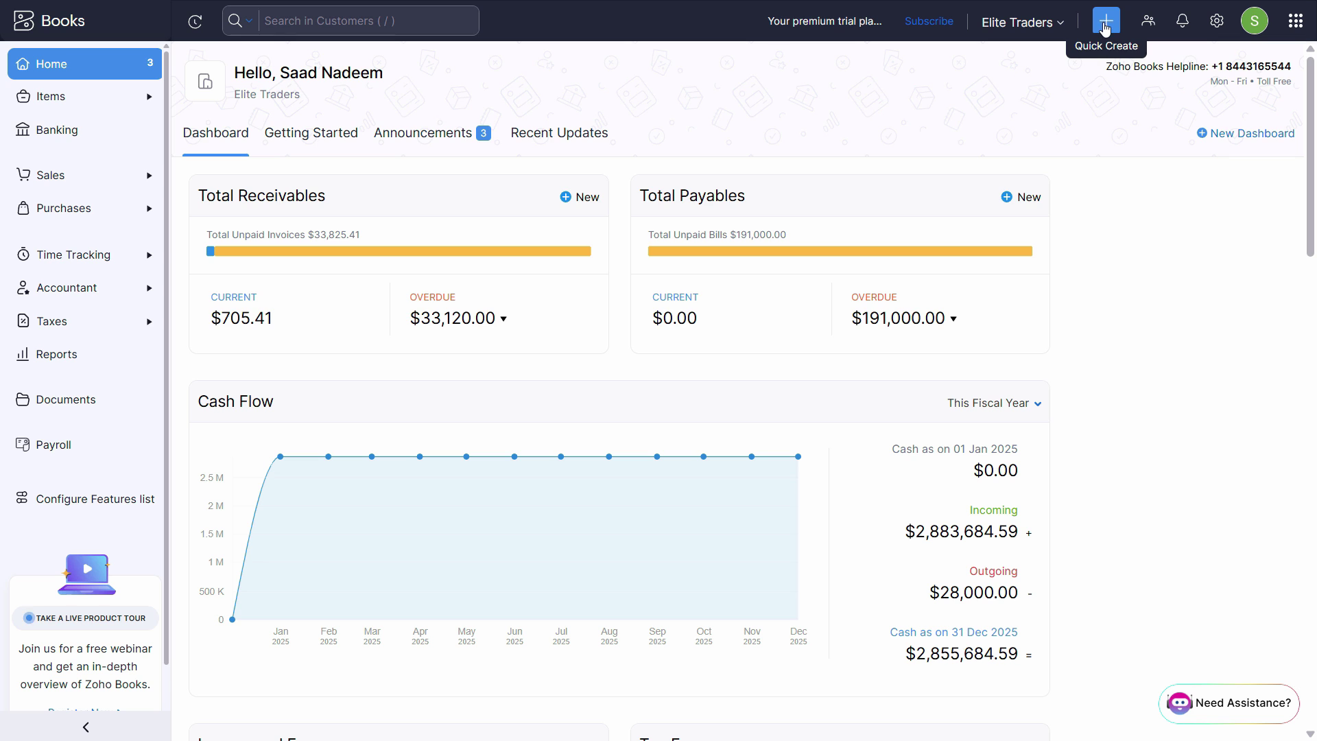
Start a new recurring invoice and look through the existing customers for its customer name
{"action": "left_click", "coordinate": [1107, 26]}
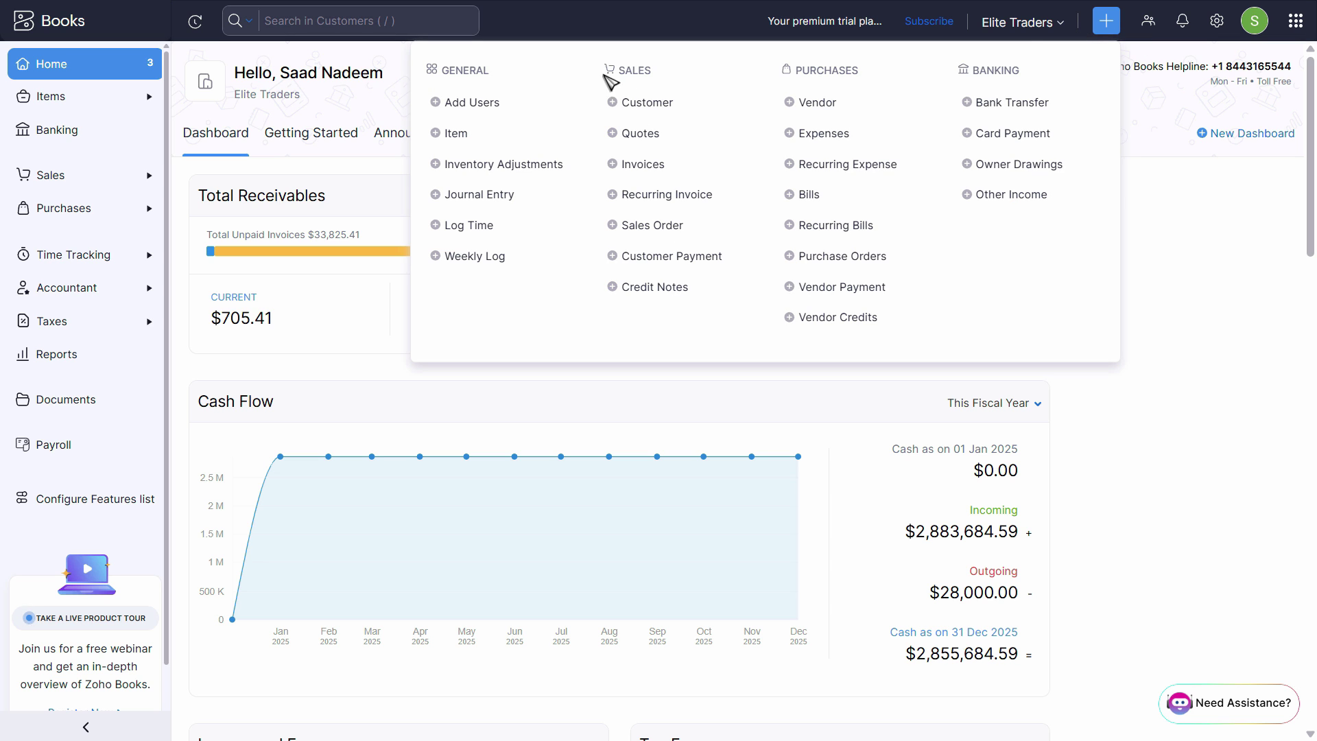
{"action": "left_click", "coordinate": [658, 196]}
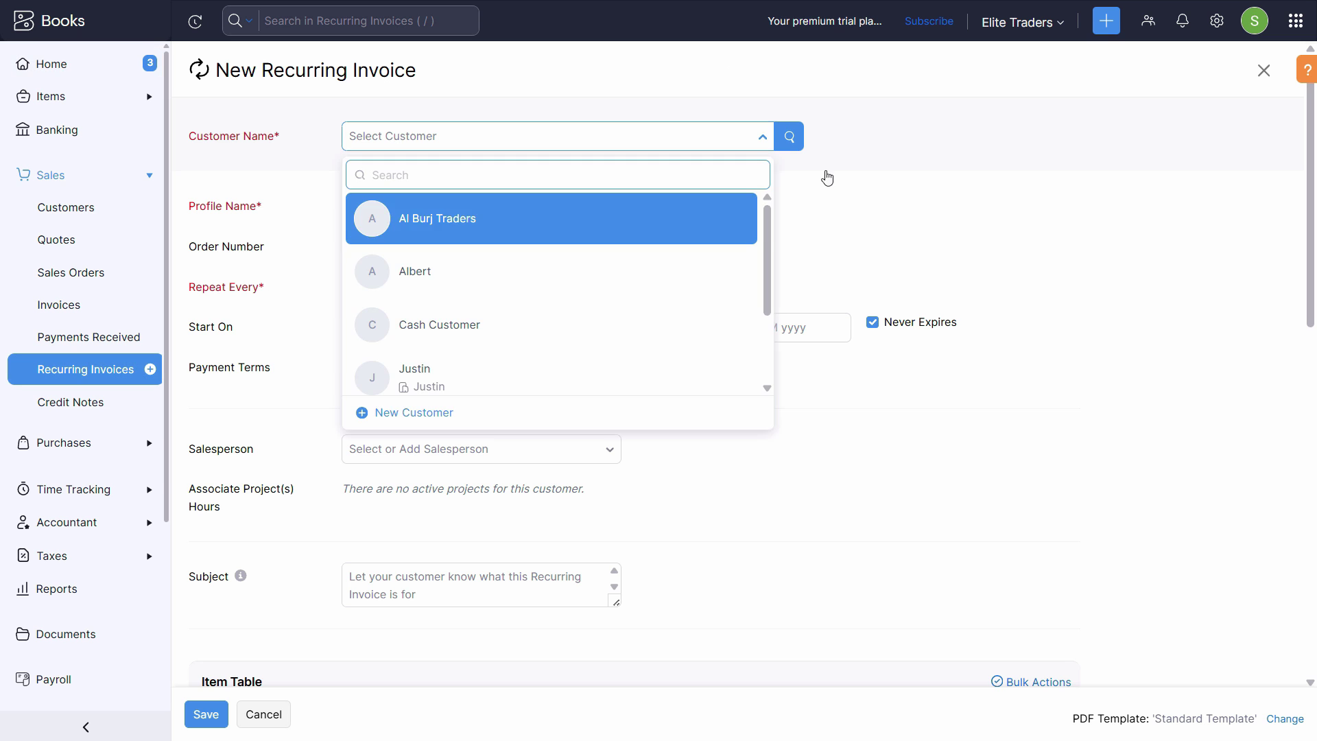
{"action": "left_click", "coordinate": [729, 135]}
{"action": "left_click", "coordinate": [727, 137]}
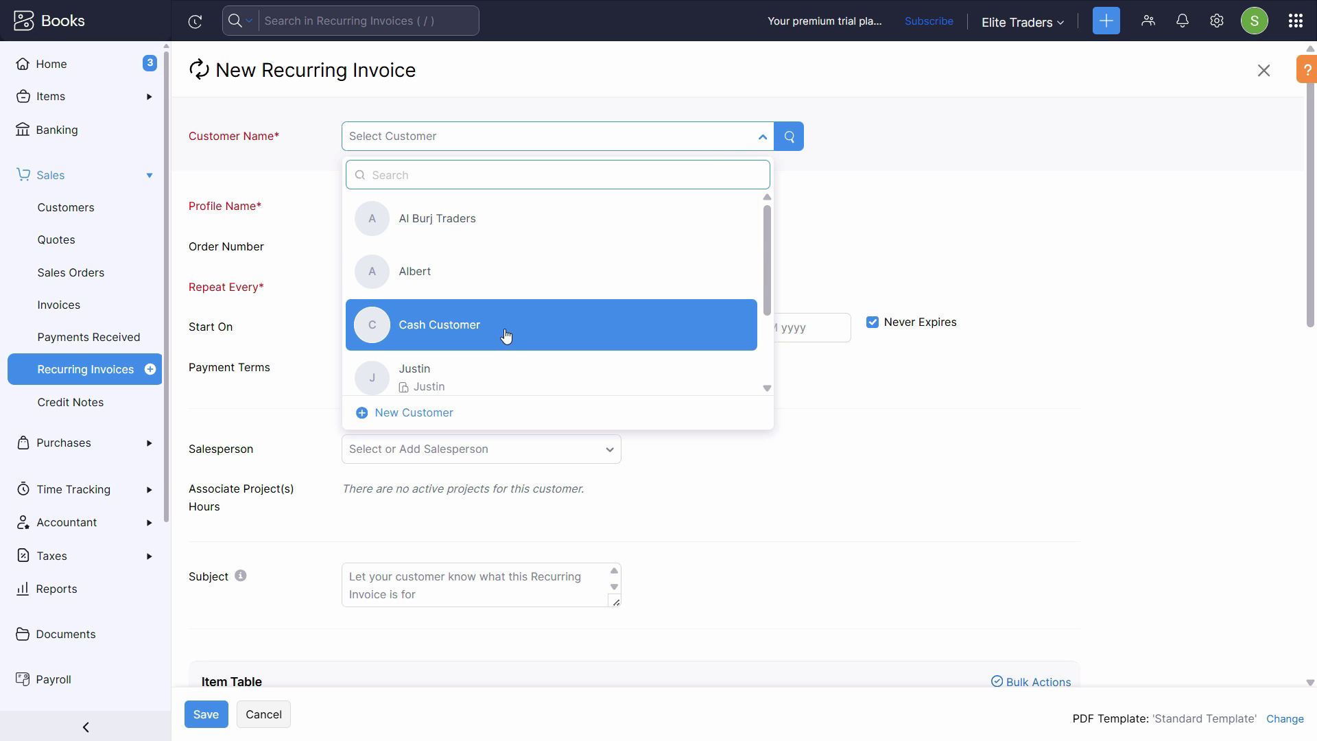
{"action": "scroll", "coordinate": [549, 308], "scroll_direction": "down", "scroll_amount": 2}
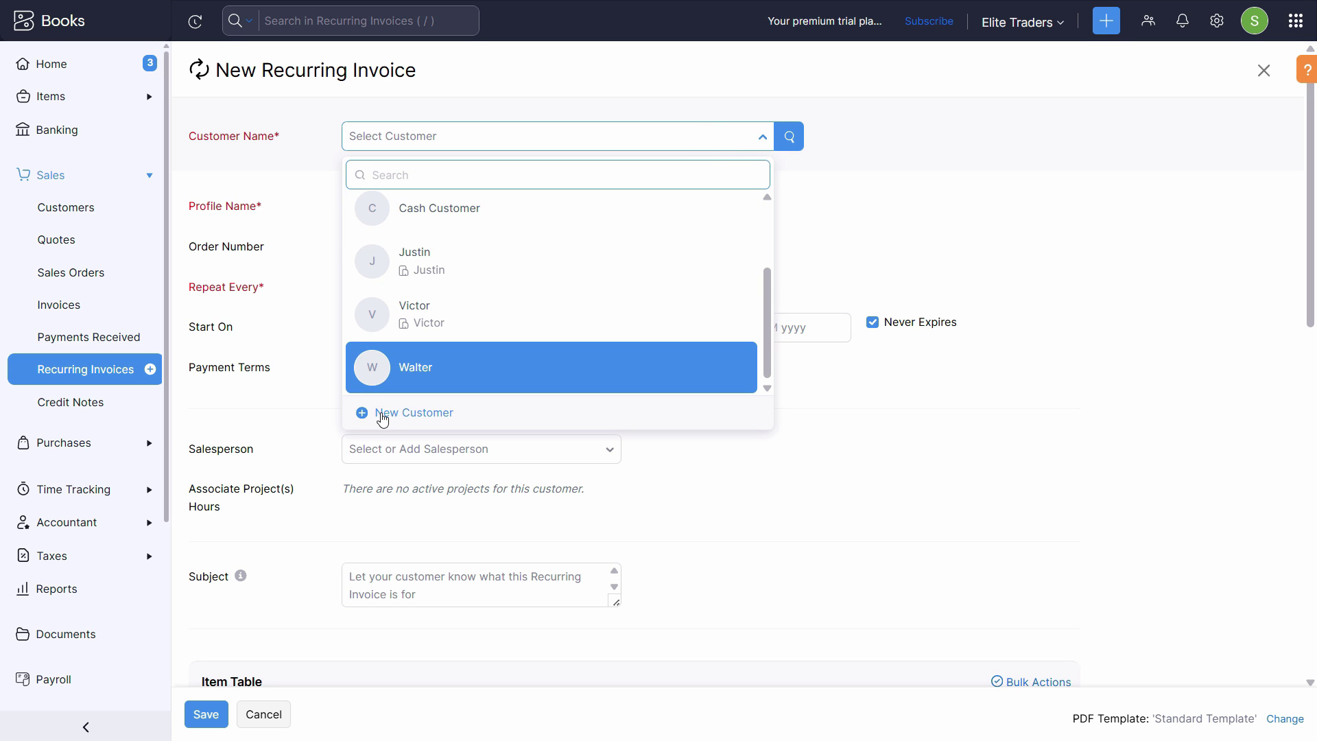
{"action": "left_click", "coordinate": [405, 412]}
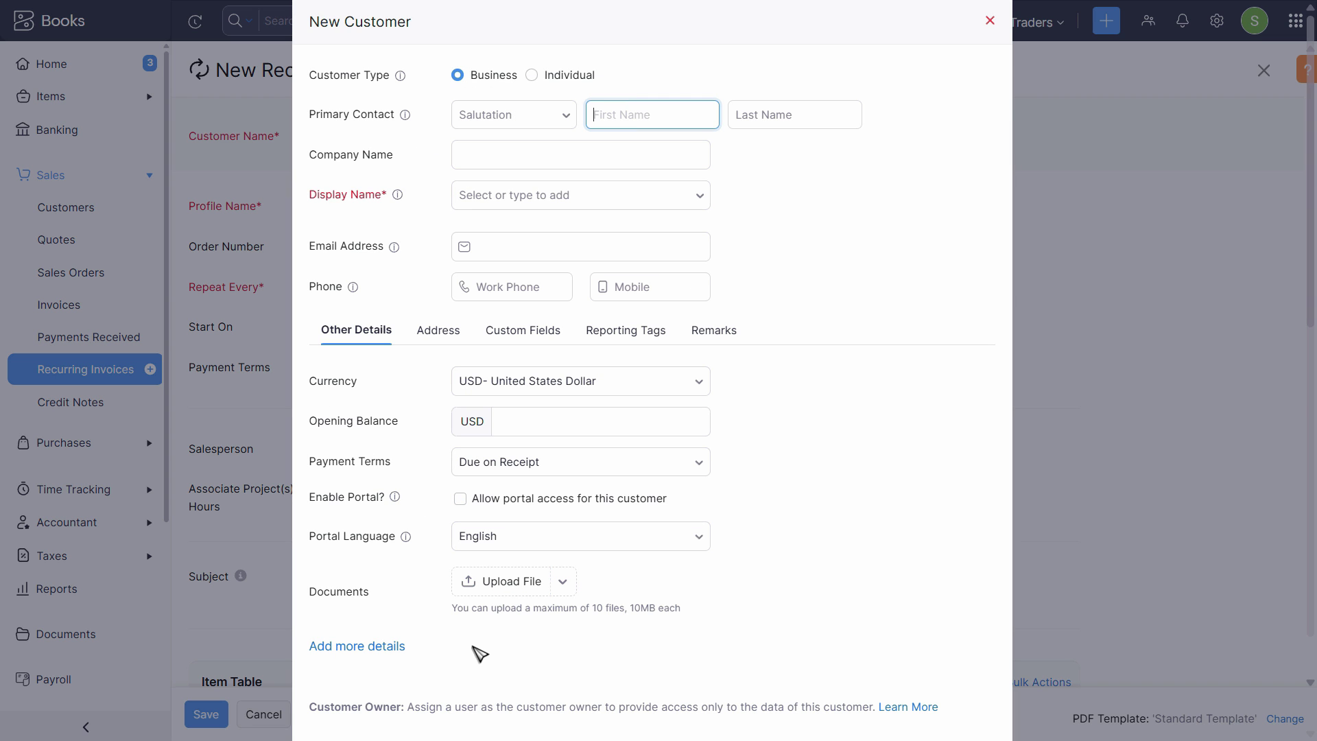
{"action": "scroll", "coordinate": [432, 679], "scroll_direction": "down", "scroll_amount": 2}
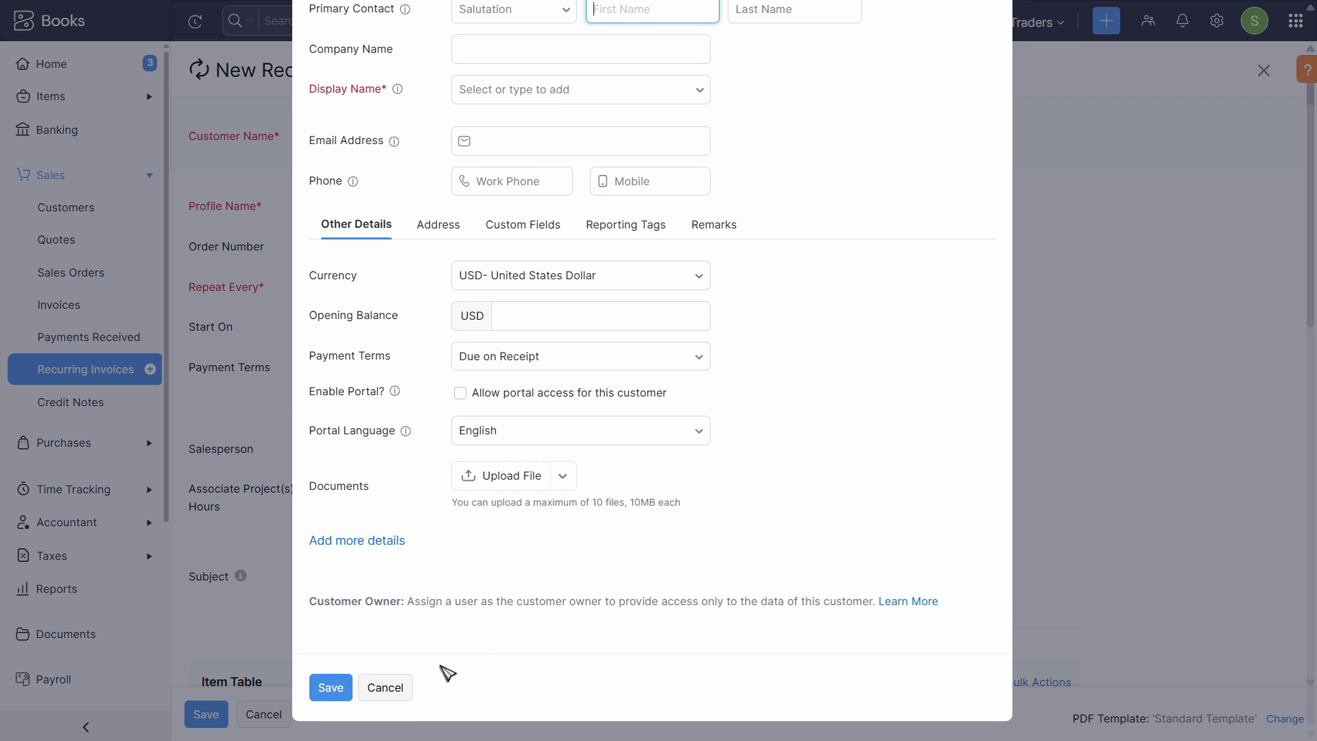
{"action": "left_click", "coordinate": [382, 682]}
Select the existing customer listed second and enter the customer's first name followed by "RecurringServices" as the profile name
{"action": "left_click", "coordinate": [486, 141]}
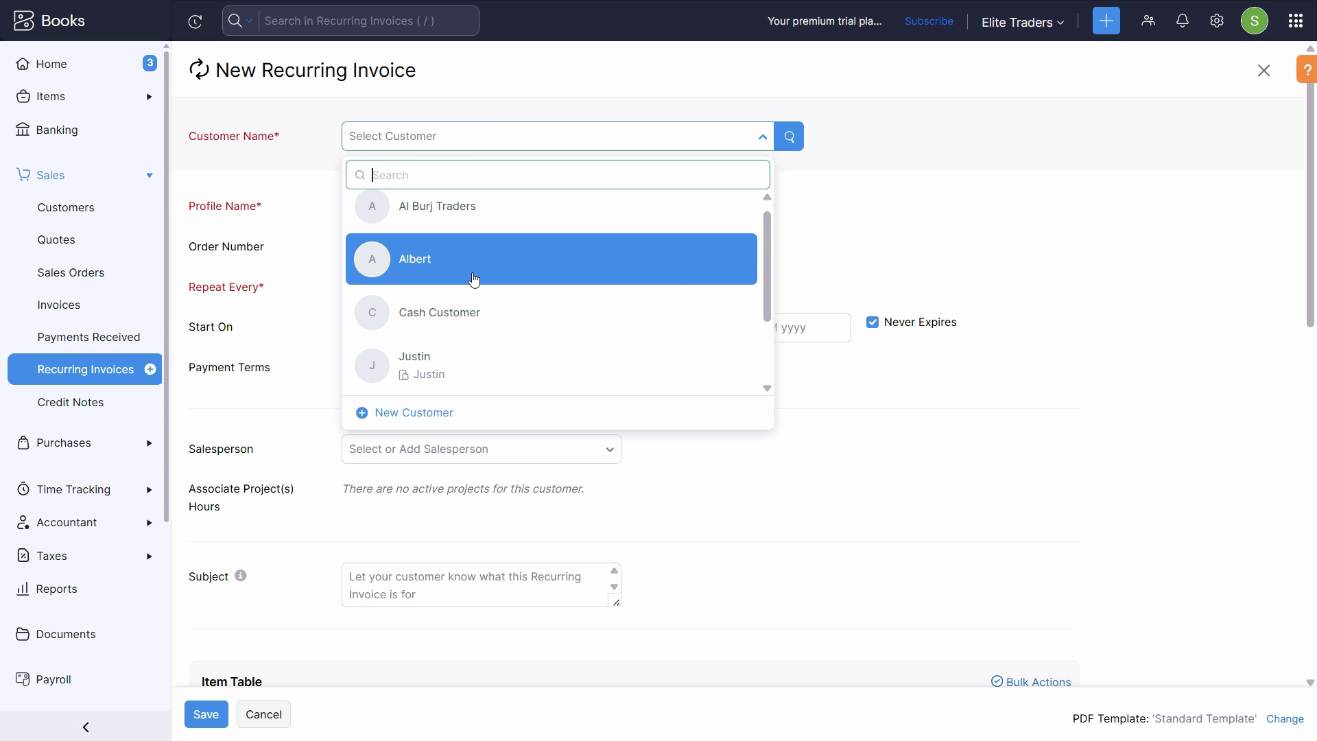
{"action": "left_click", "coordinate": [555, 271]}
{"action": "left_click", "coordinate": [471, 273]}
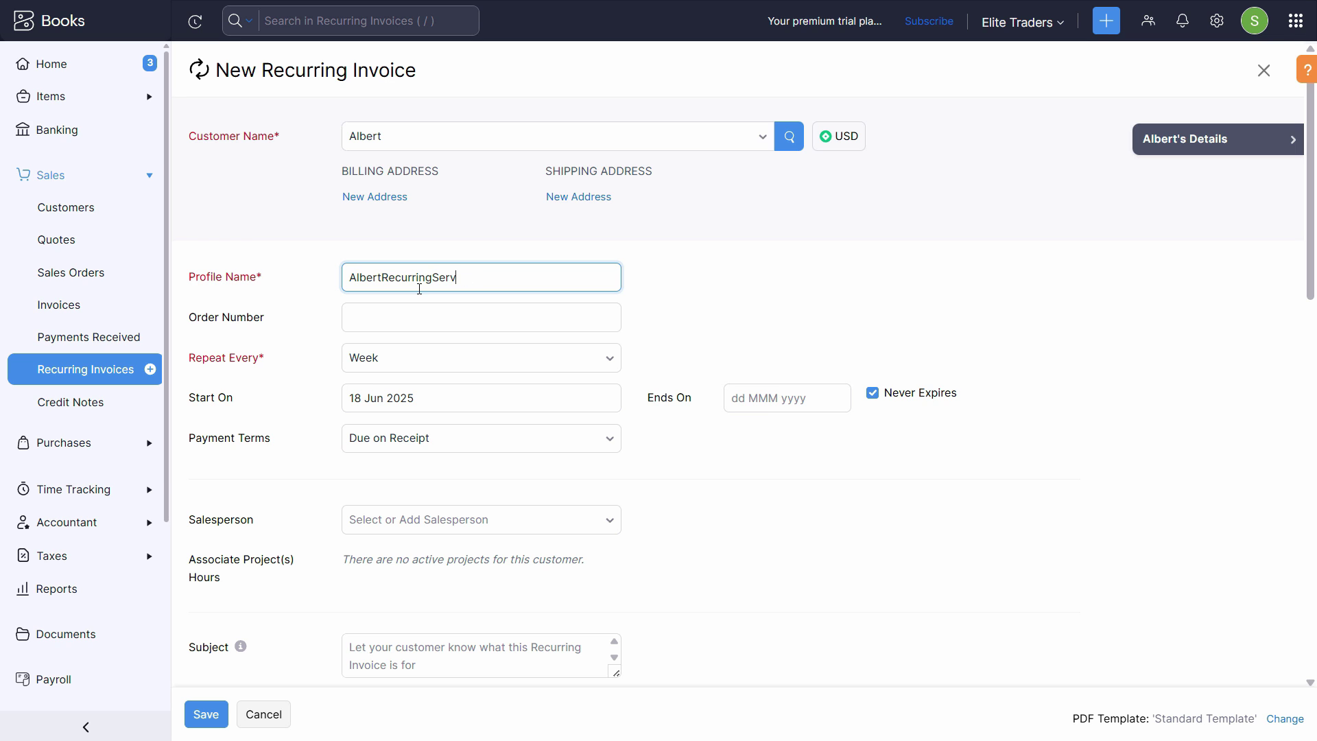
{"action": "key", "text": "Tab"}
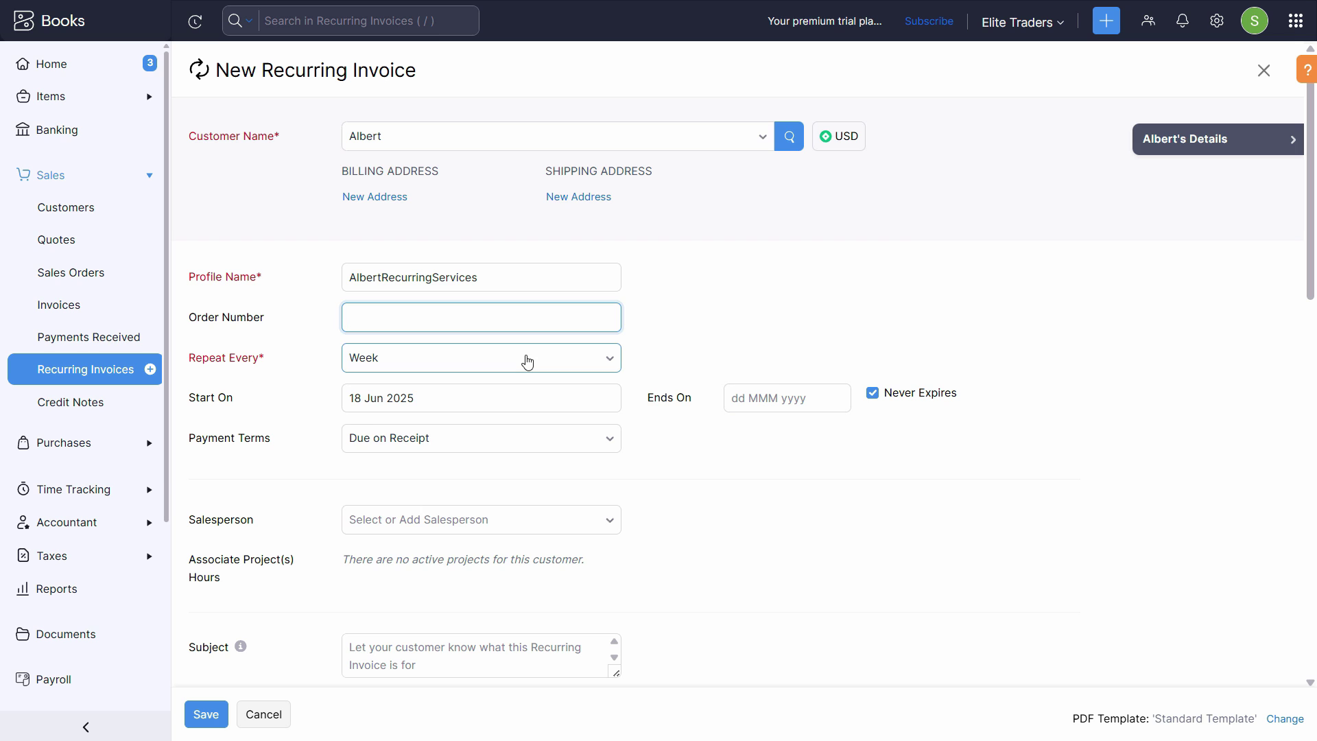
Set the recurring invoice to repeat every Month
{"action": "left_click", "coordinate": [527, 362]}
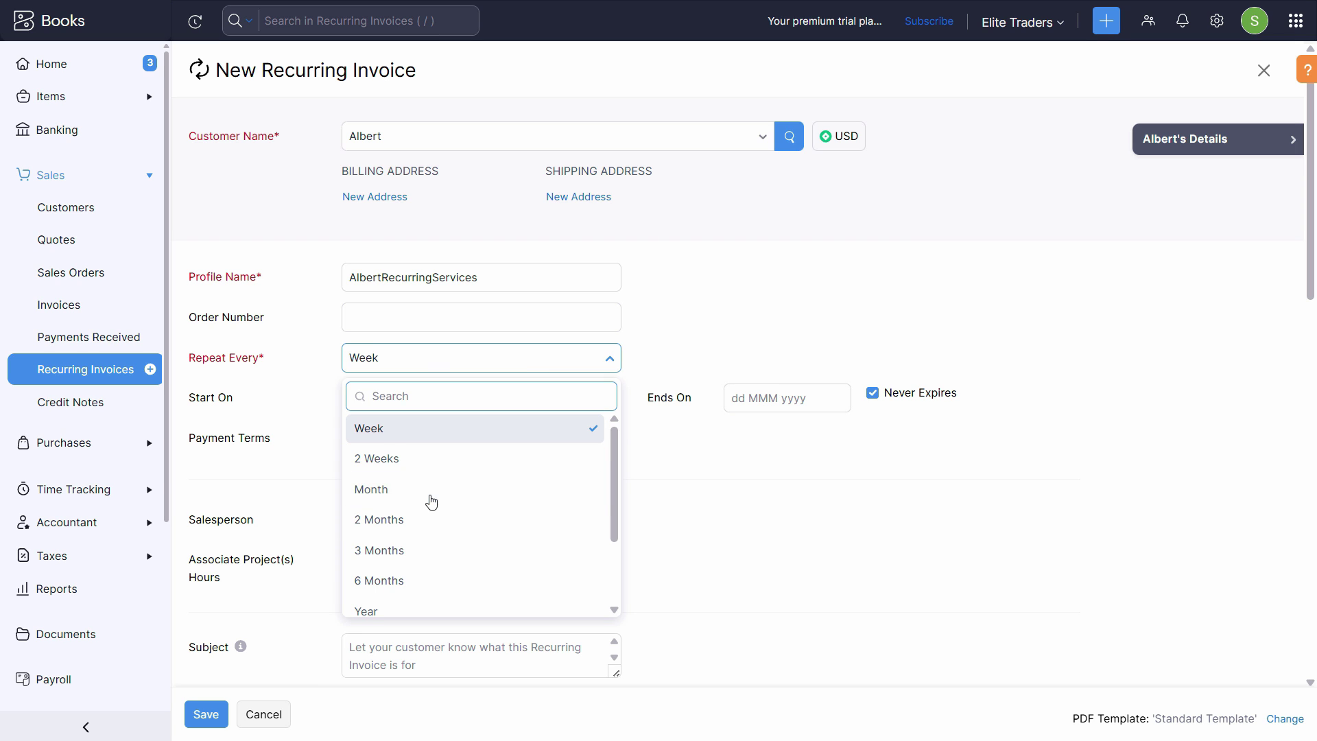
{"action": "left_click", "coordinate": [431, 491]}
{"action": "left_click", "coordinate": [496, 361]}
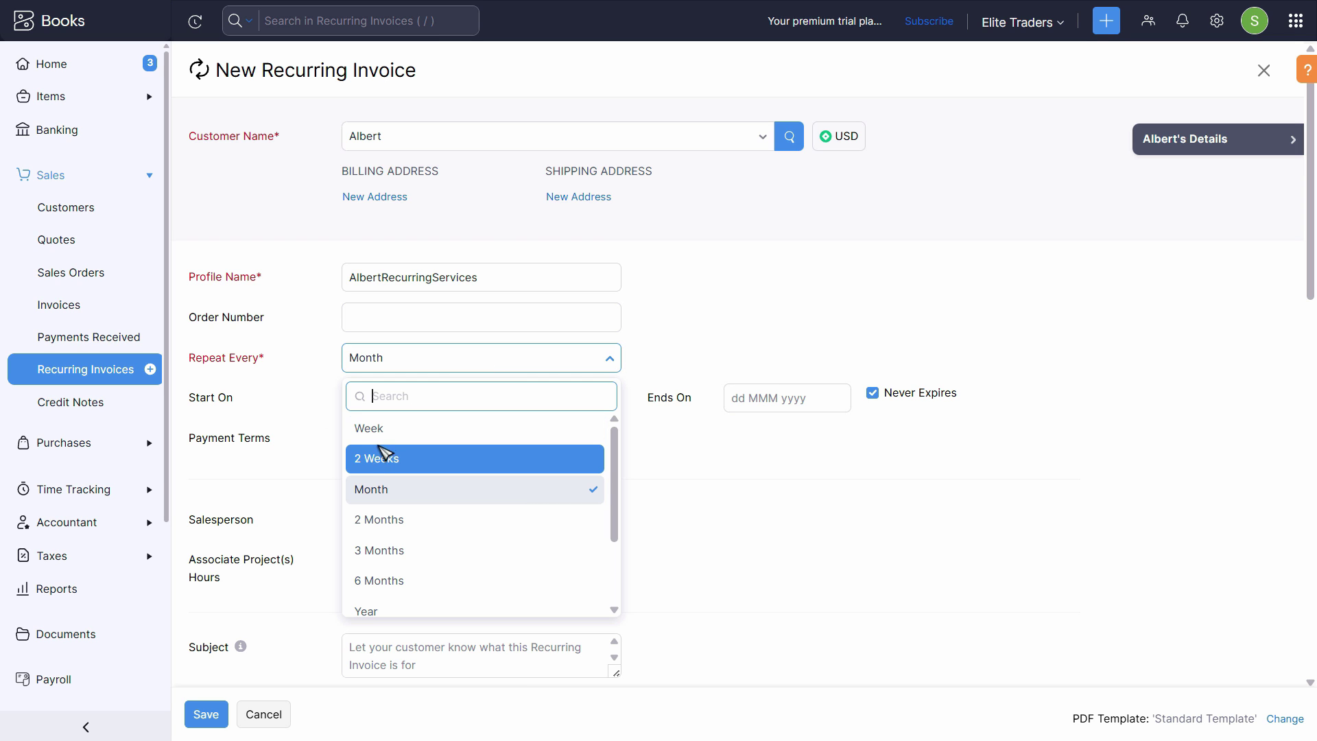
{"action": "scroll", "coordinate": [411, 580], "scroll_direction": "down", "scroll_amount": 5}
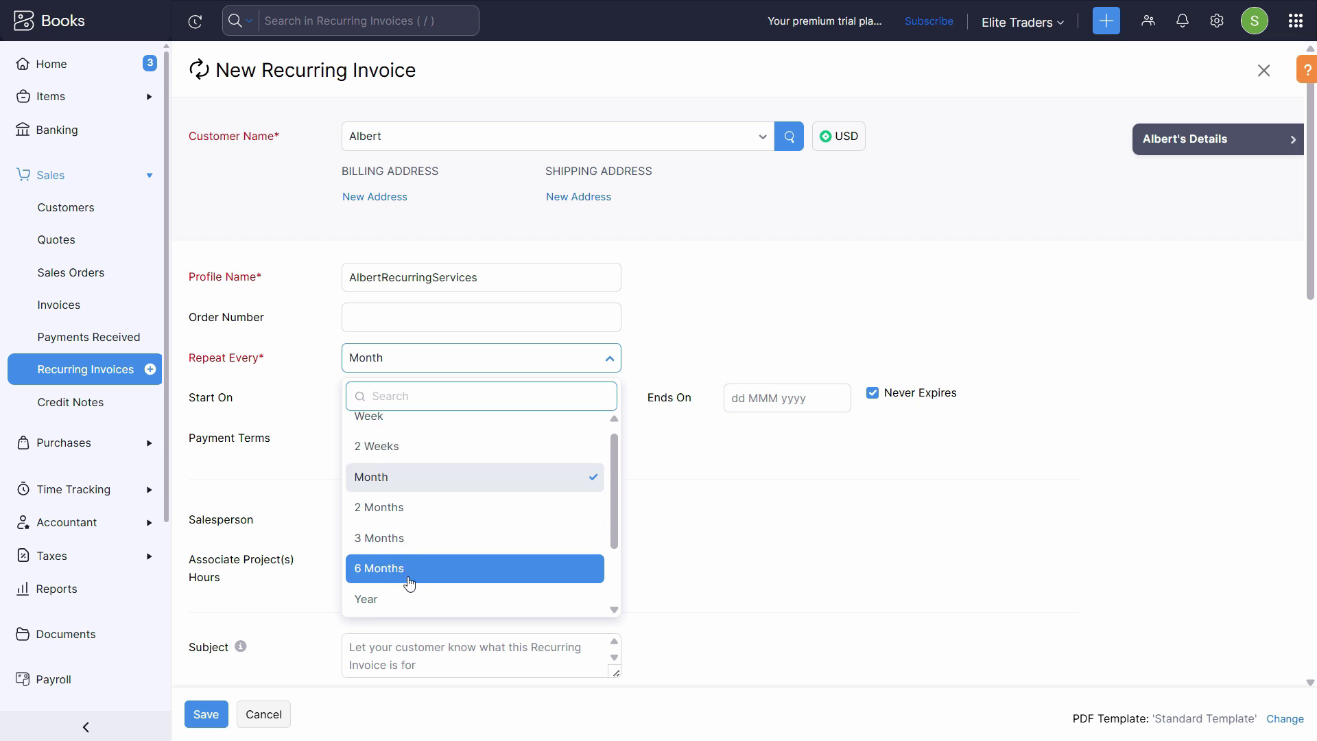
Set the recurring invoice to start on 01 Jun 2025 and end on 31 Dec 2025
{"action": "left_click", "coordinate": [430, 226]}
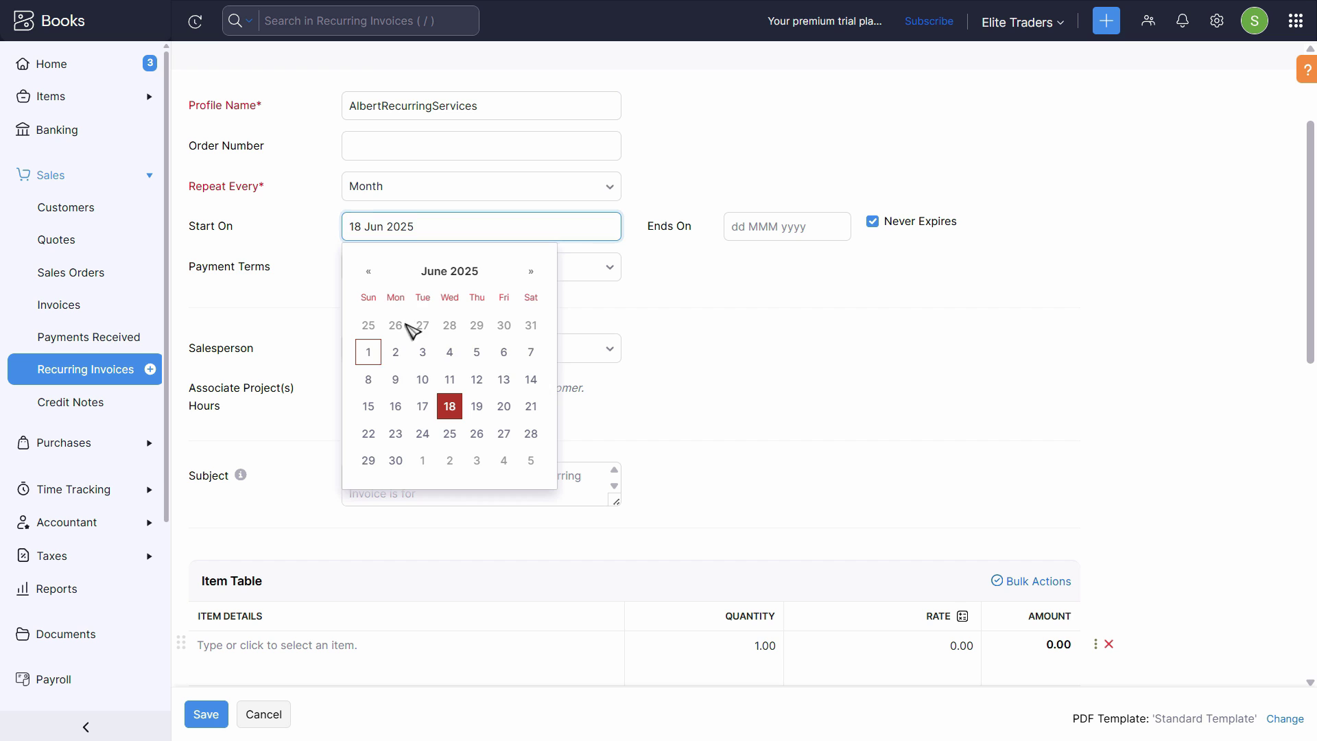
{"action": "left_click", "coordinate": [369, 351]}
{"action": "left_click", "coordinate": [782, 227]}
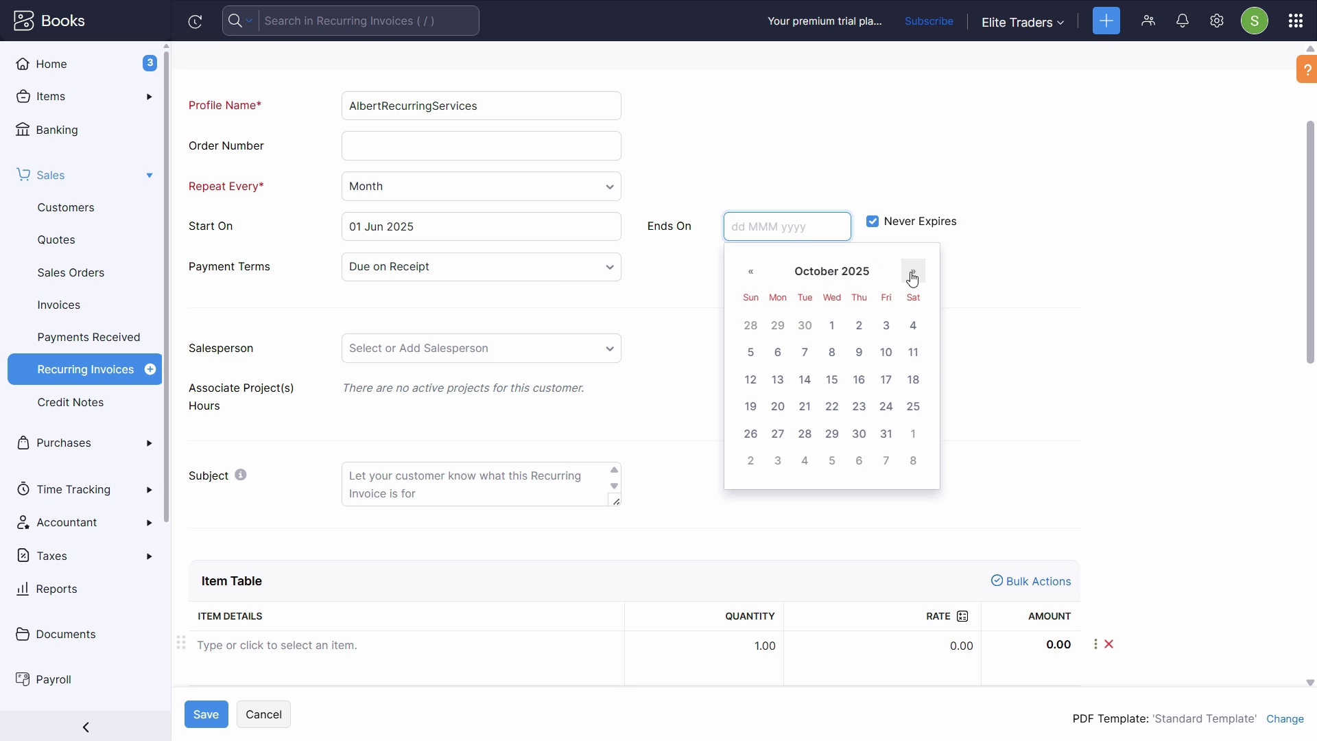
{"action": "left_click", "coordinate": [913, 271]}
{"action": "left_click", "coordinate": [913, 271]}
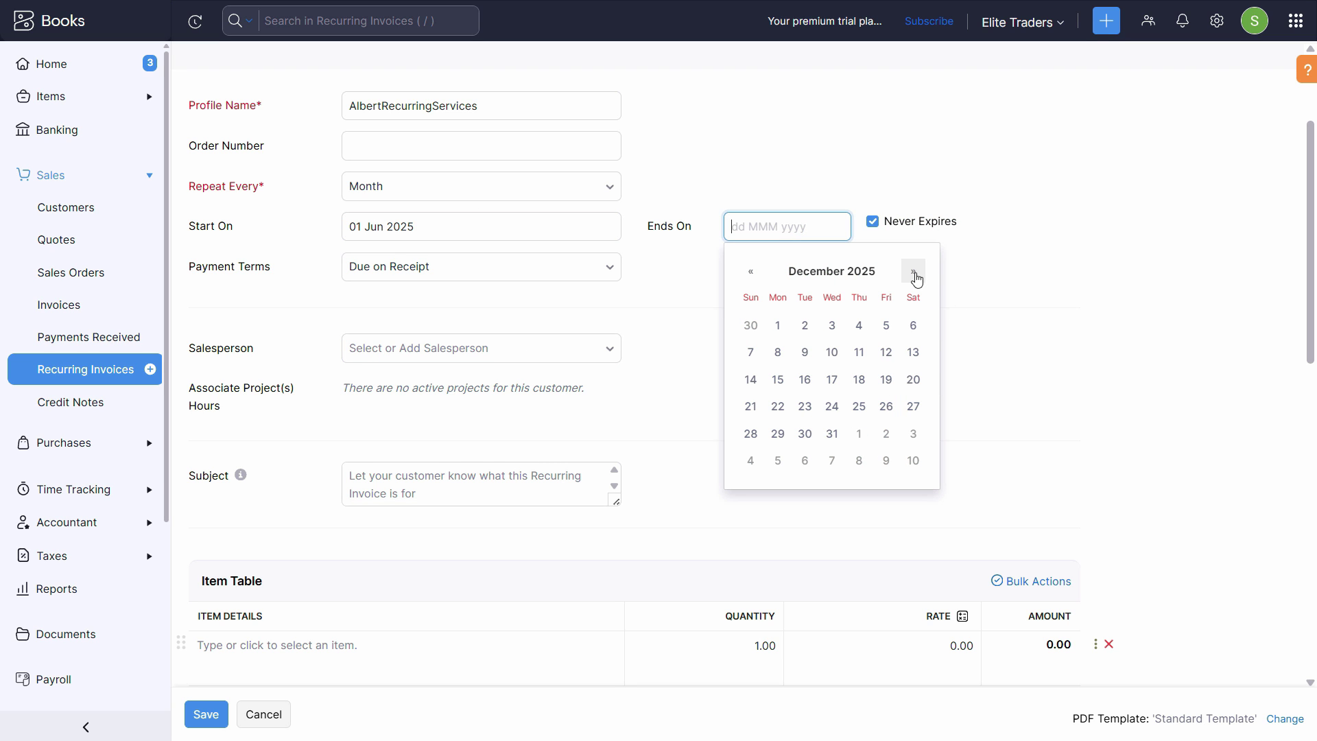
{"action": "left_click", "coordinate": [832, 433]}
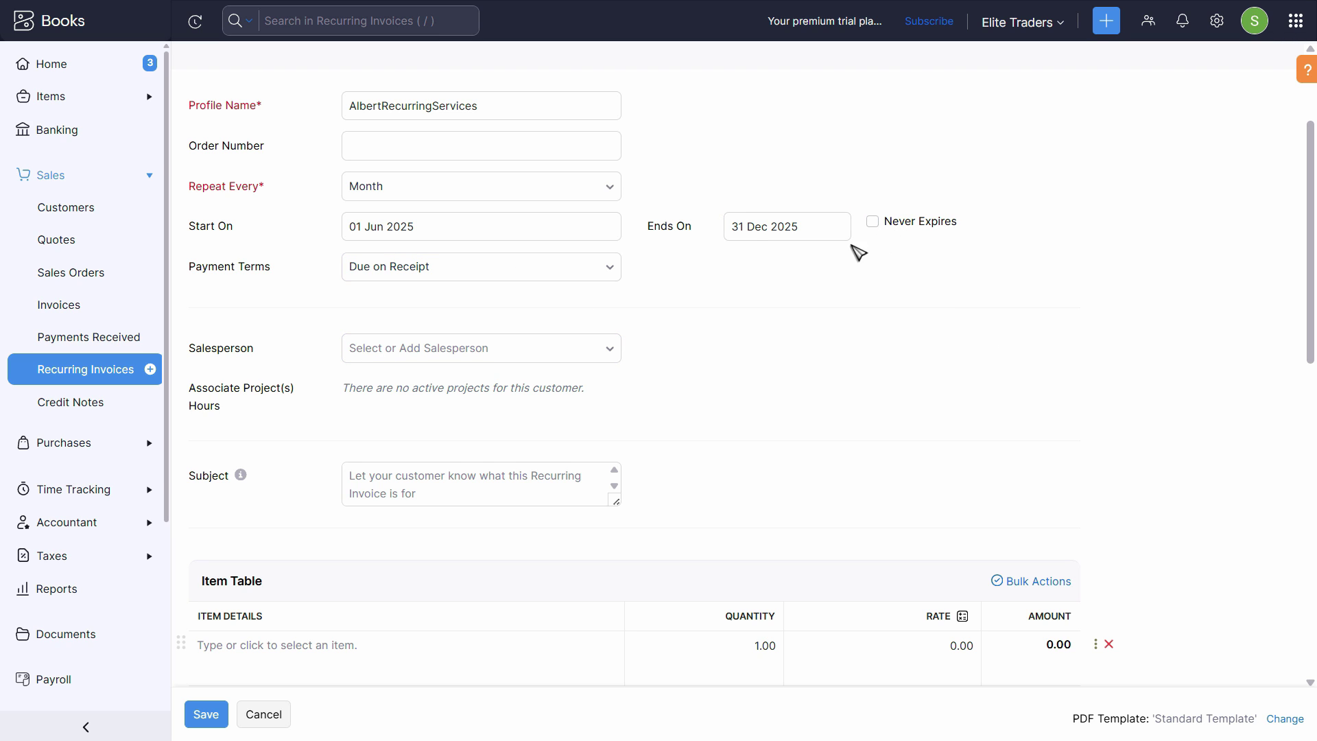
Begin a new item from the invoice's item table, with type Service and the name "Social Media Management"
{"action": "scroll", "coordinate": [417, 378], "scroll_direction": "down", "scroll_amount": 3}
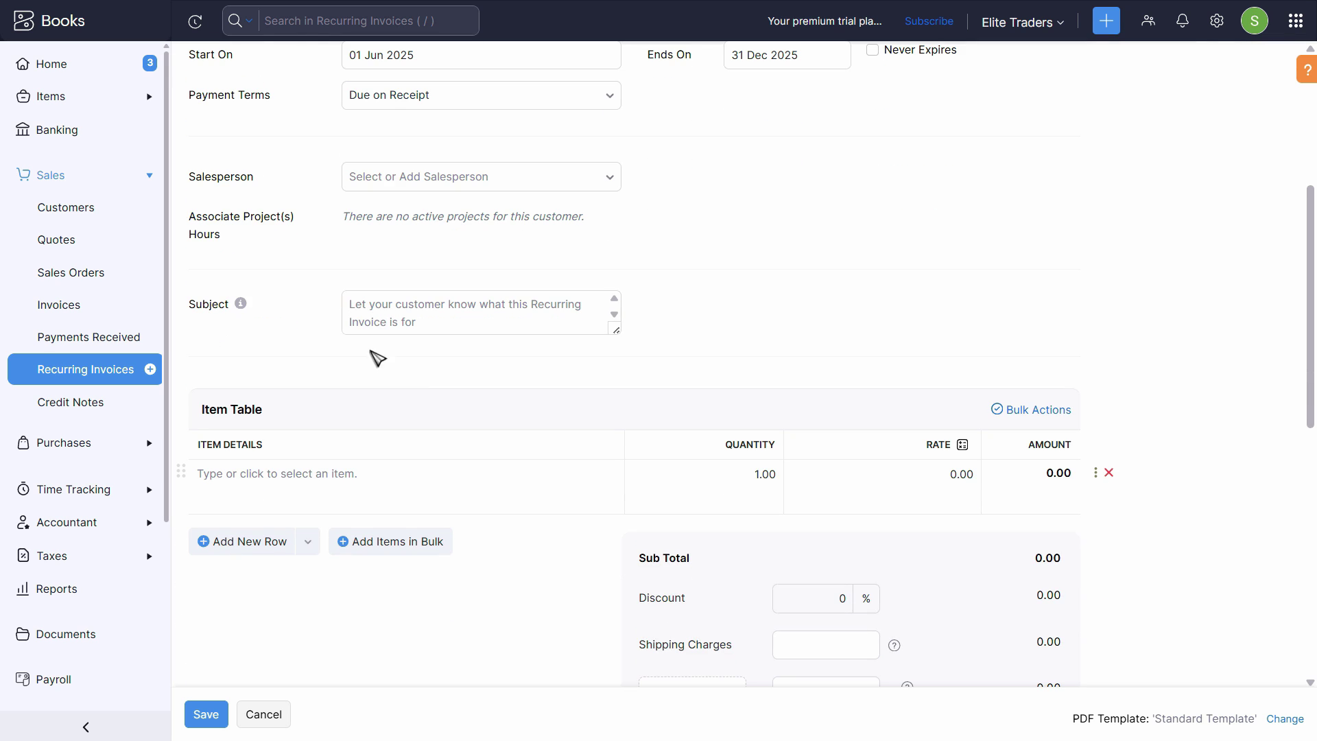
{"action": "left_click", "coordinate": [398, 308]}
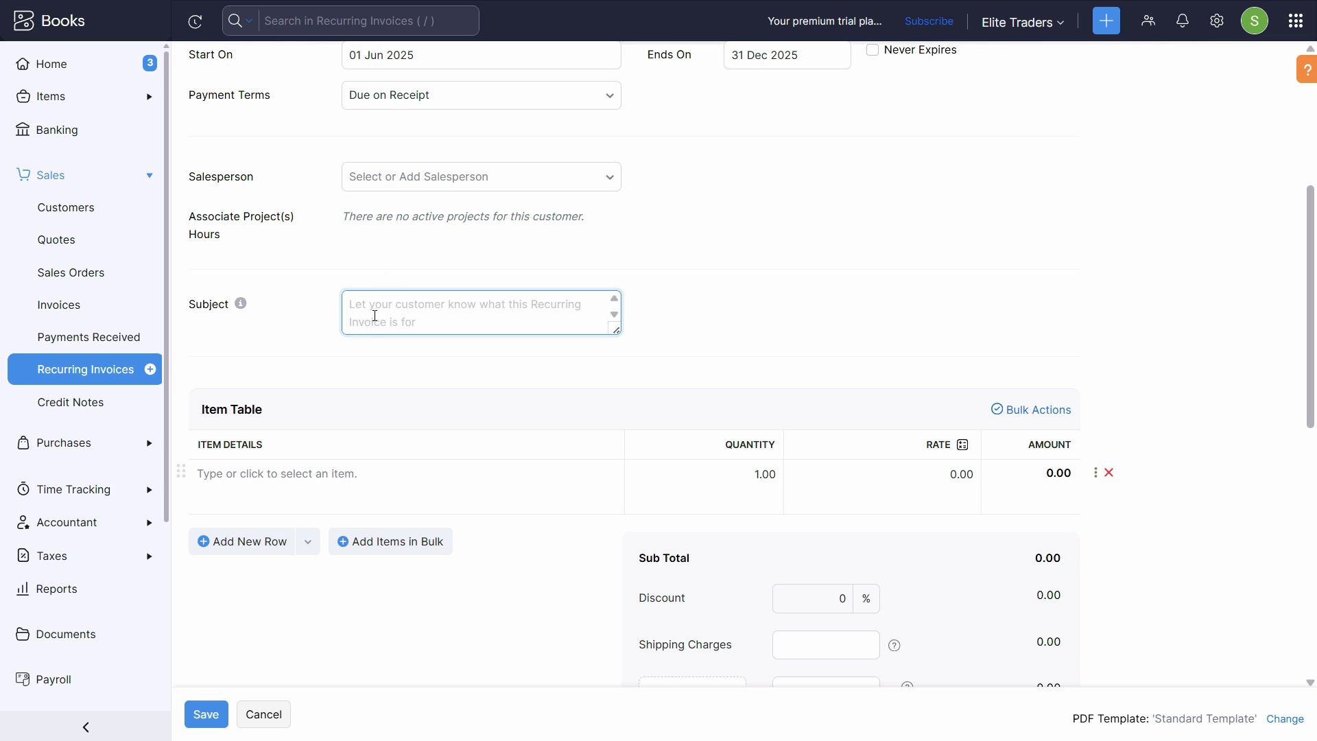
{"action": "scroll", "coordinate": [370, 343], "scroll_direction": "down", "scroll_amount": 3}
{"action": "left_click", "coordinate": [421, 310]}
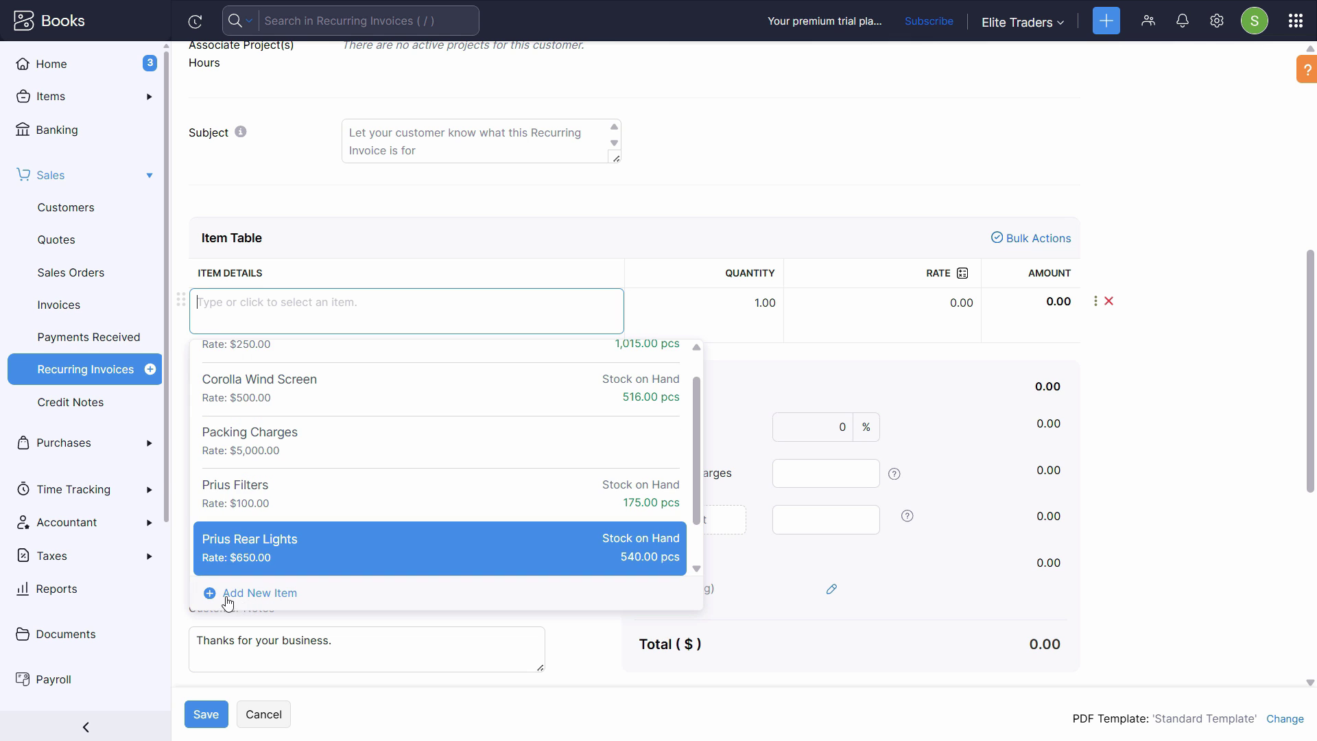
{"action": "left_click", "coordinate": [248, 592]}
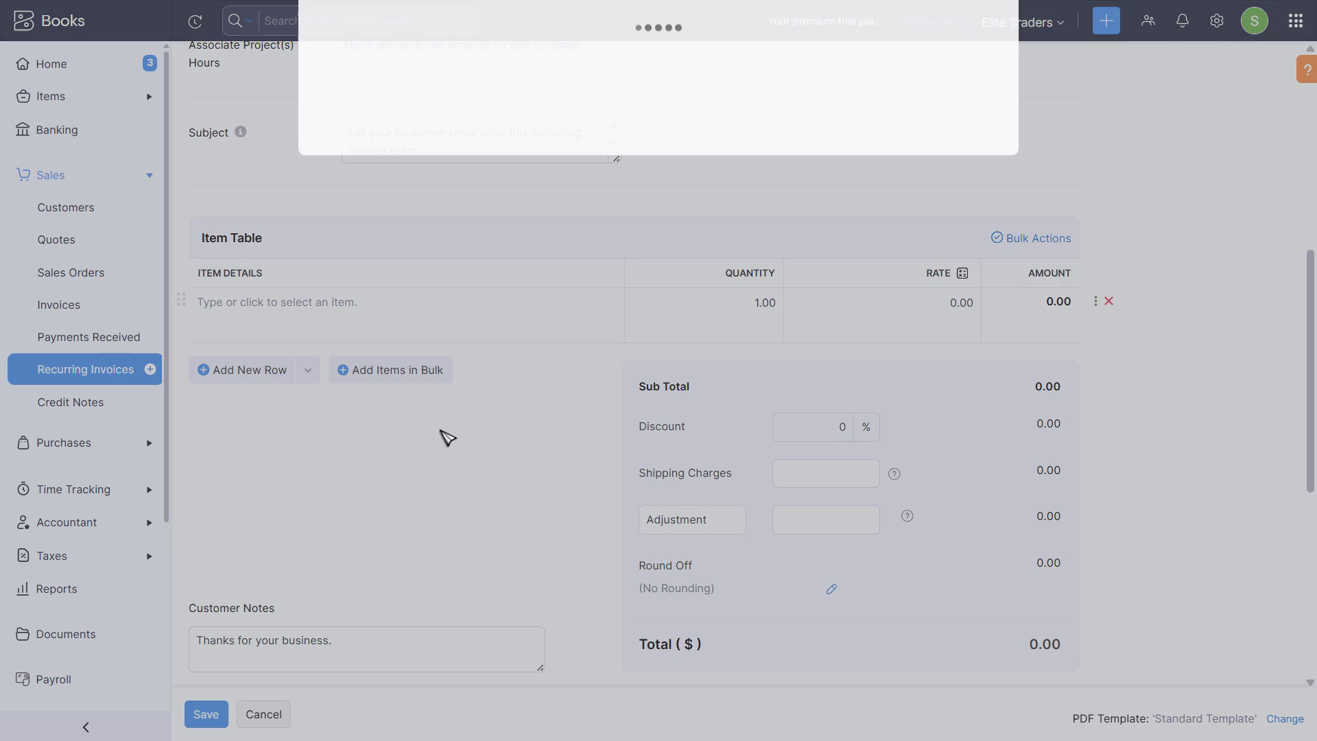
{"action": "left_click", "coordinate": [527, 80]}
{"action": "left_click", "coordinate": [618, 110]}
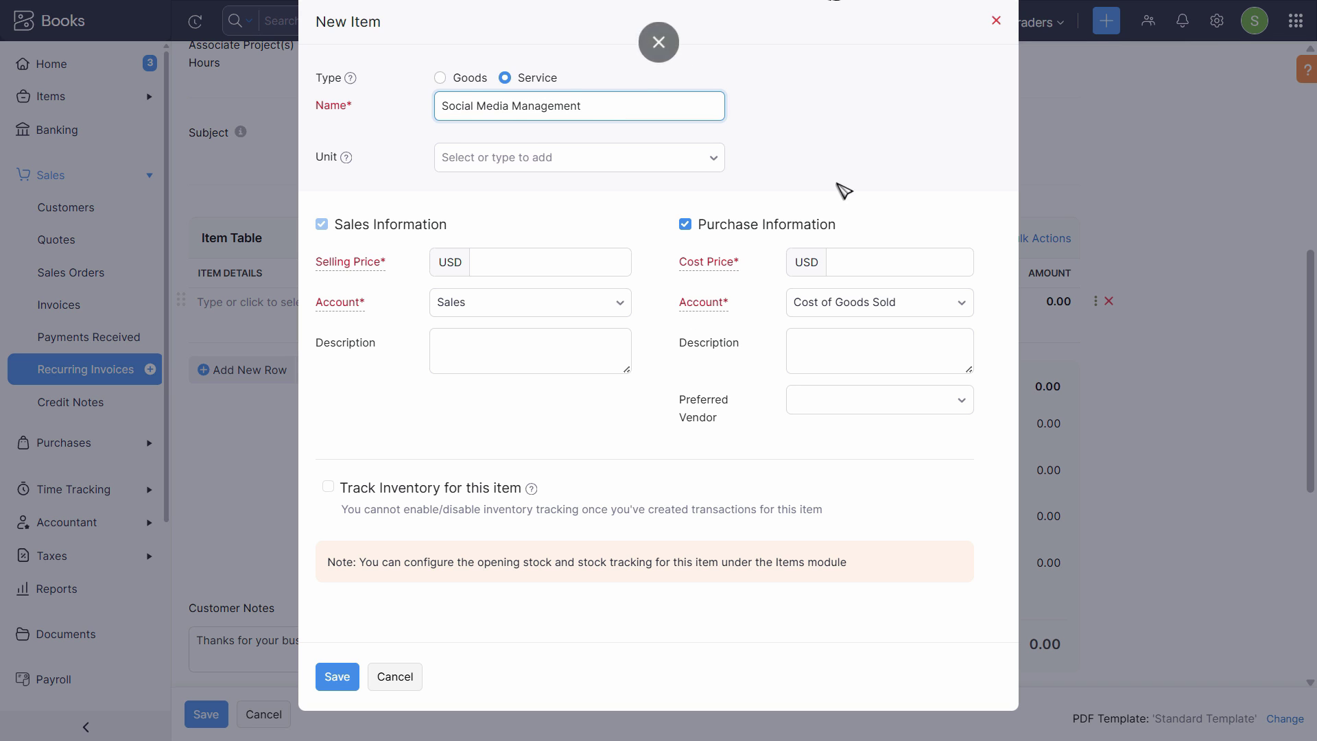
Set the new item's selling price to 1000 USD and its cost price to 200 USD
{"action": "left_click", "coordinate": [549, 262]}
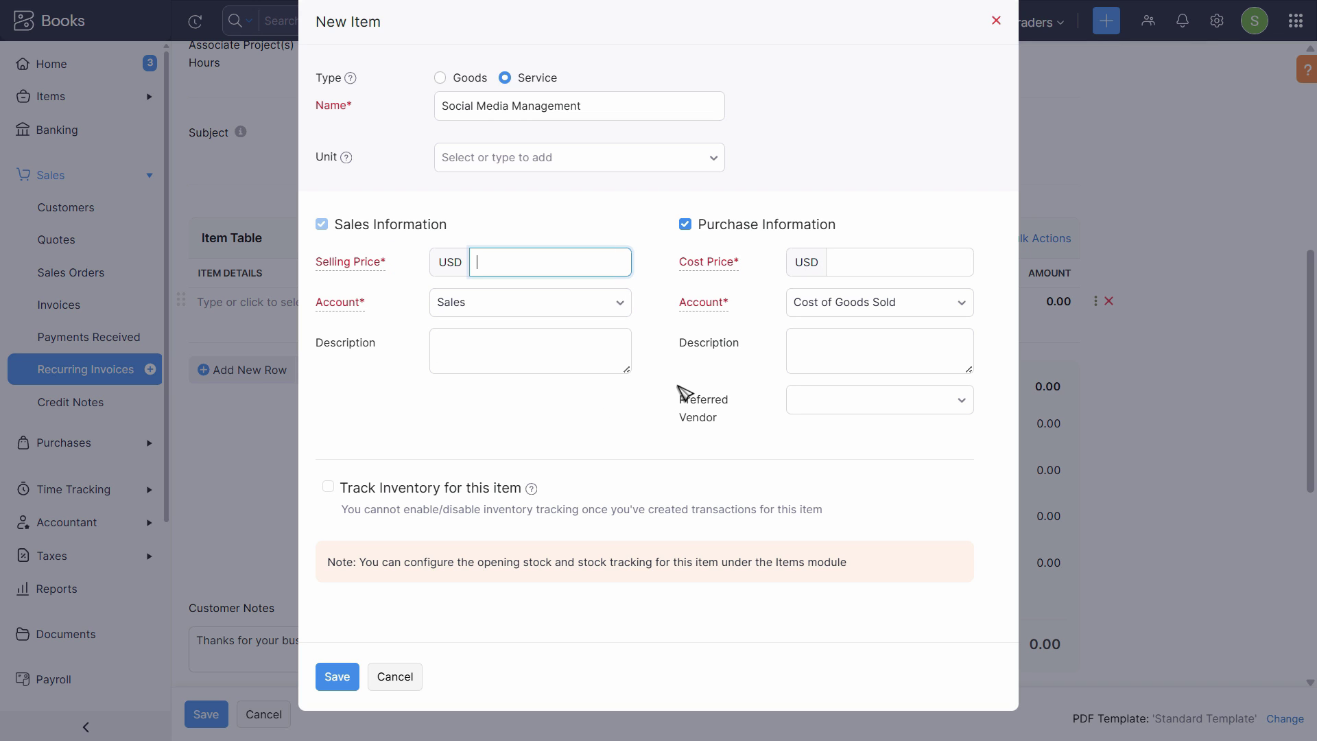
{"action": "type", "text": "1000"}
{"action": "key", "text": "Tab"}
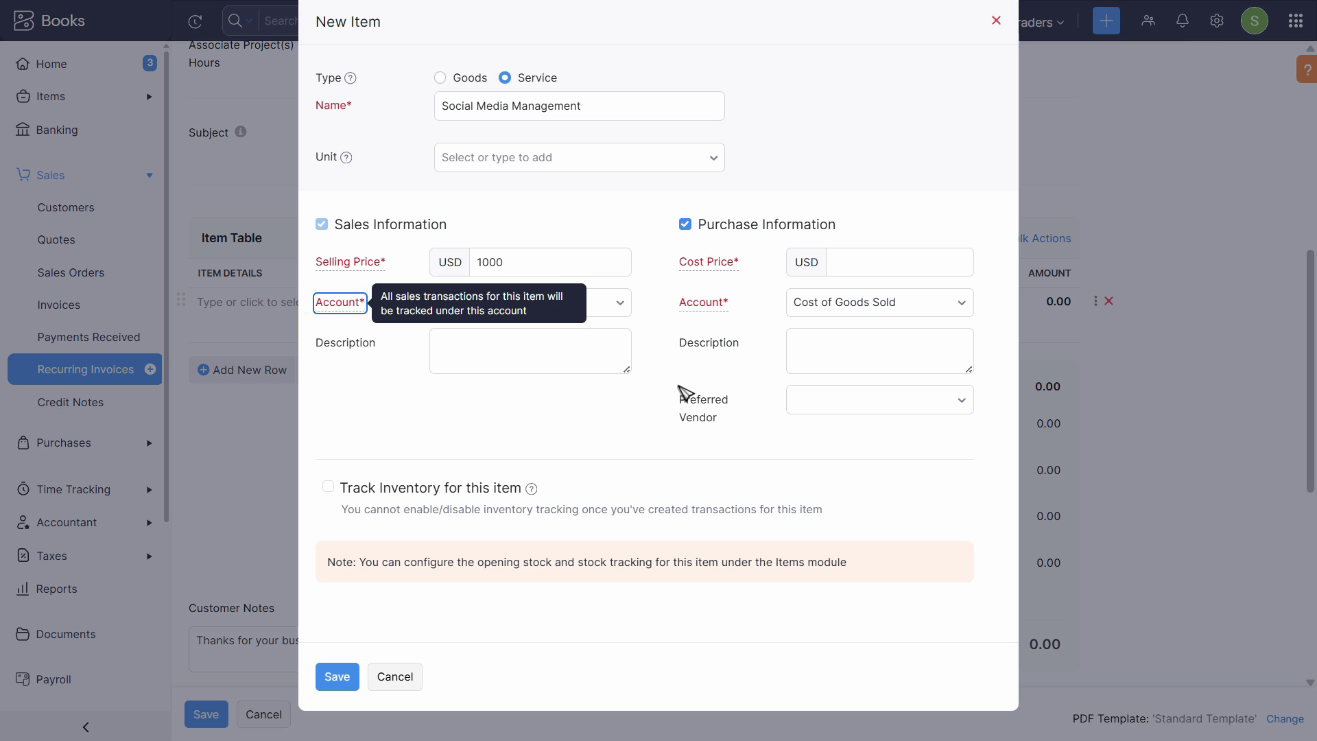
{"action": "left_click", "coordinate": [926, 265]}
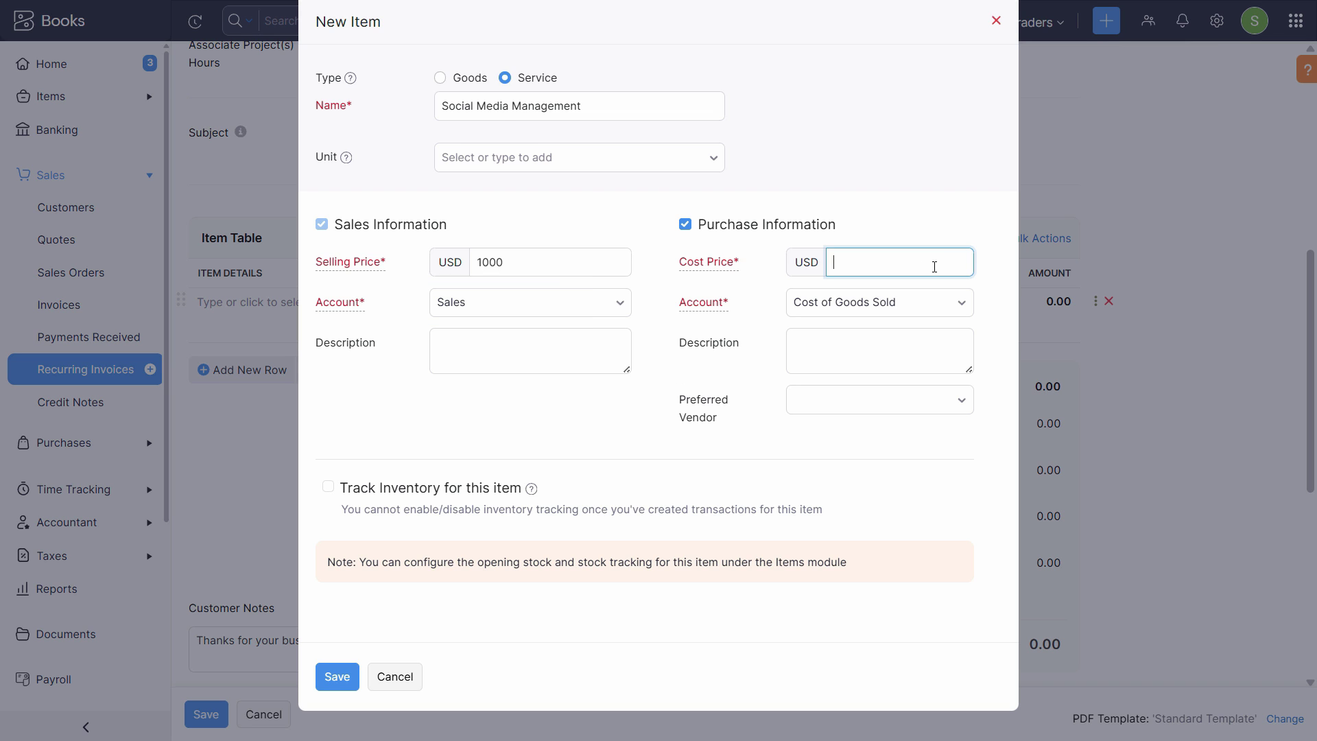
{"action": "key", "text": "Tab"}
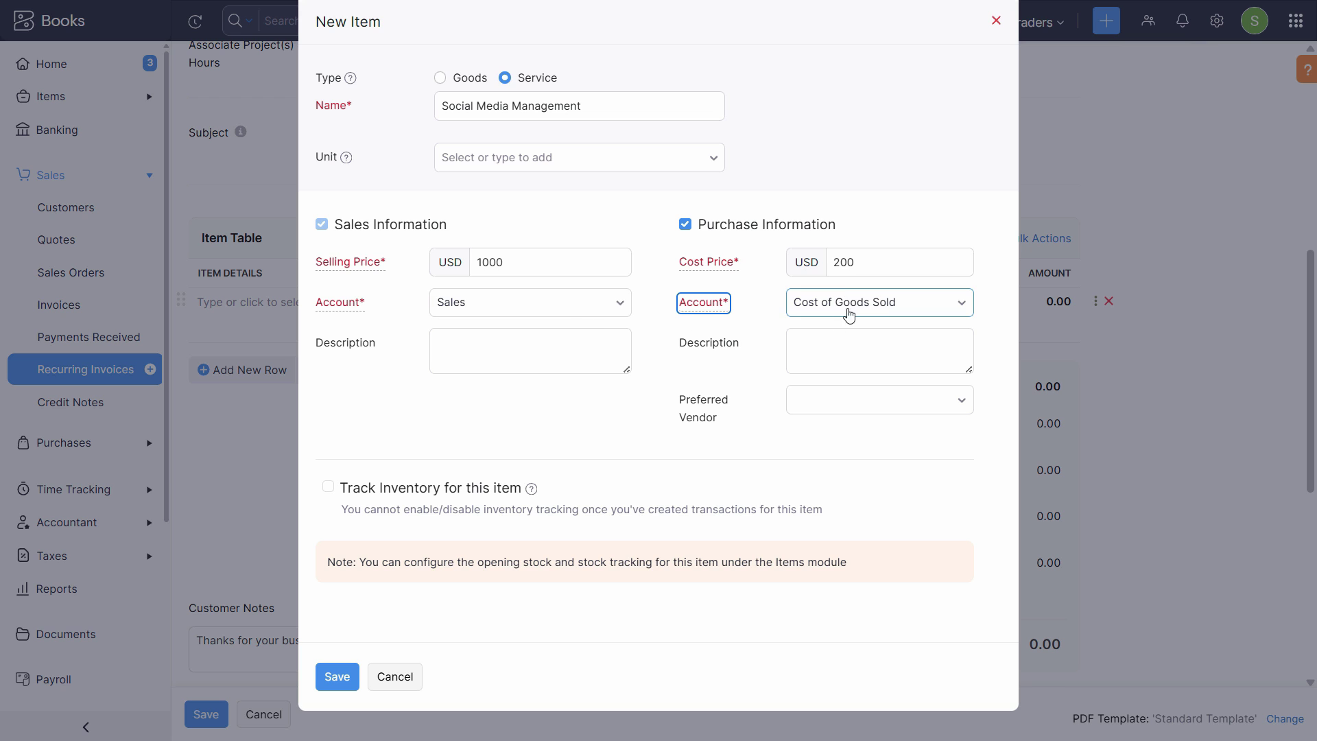
Use "Social Media Management" as both the sales and purchase descriptions, and save the new item
{"action": "left_click", "coordinate": [509, 357]}
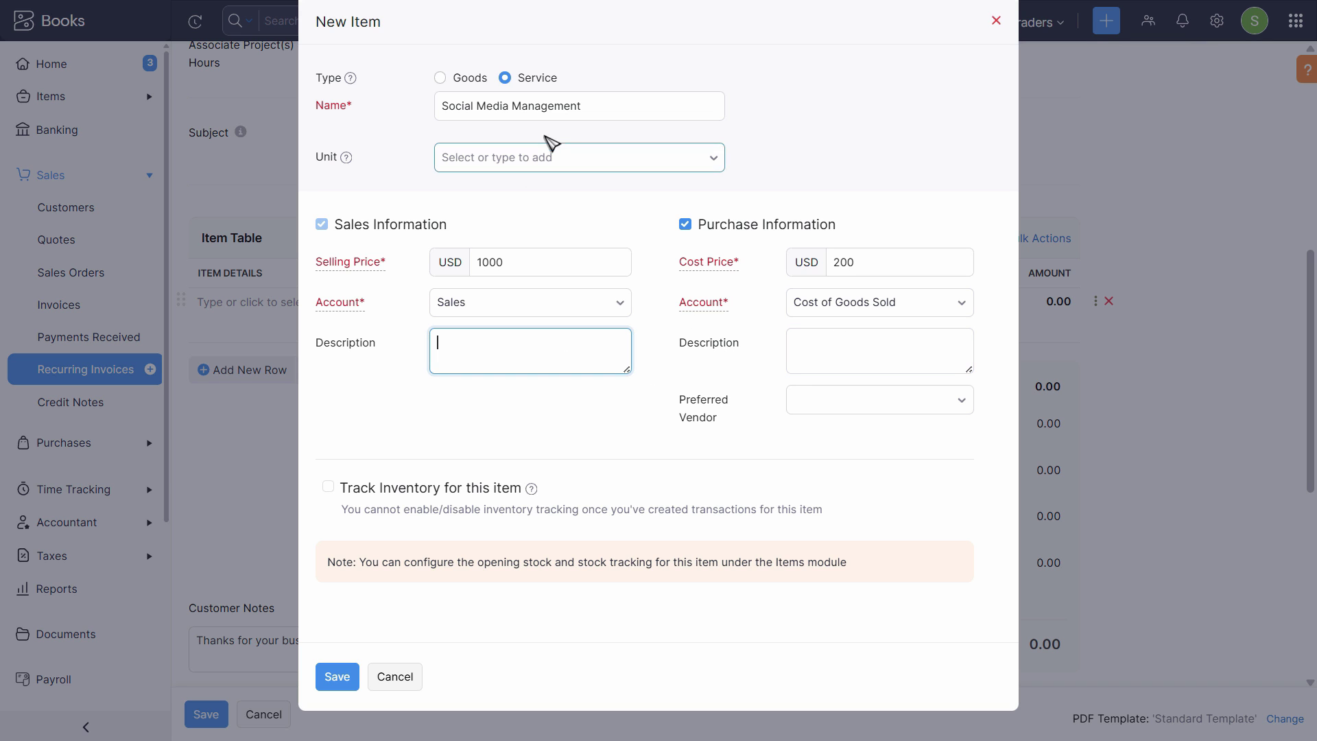
{"action": "triple_click", "coordinate": [542, 106]}
{"action": "key", "text": "ctrl+c"}
{"action": "left_click", "coordinate": [510, 361]}
{"action": "key", "text": "ctrl+v"}
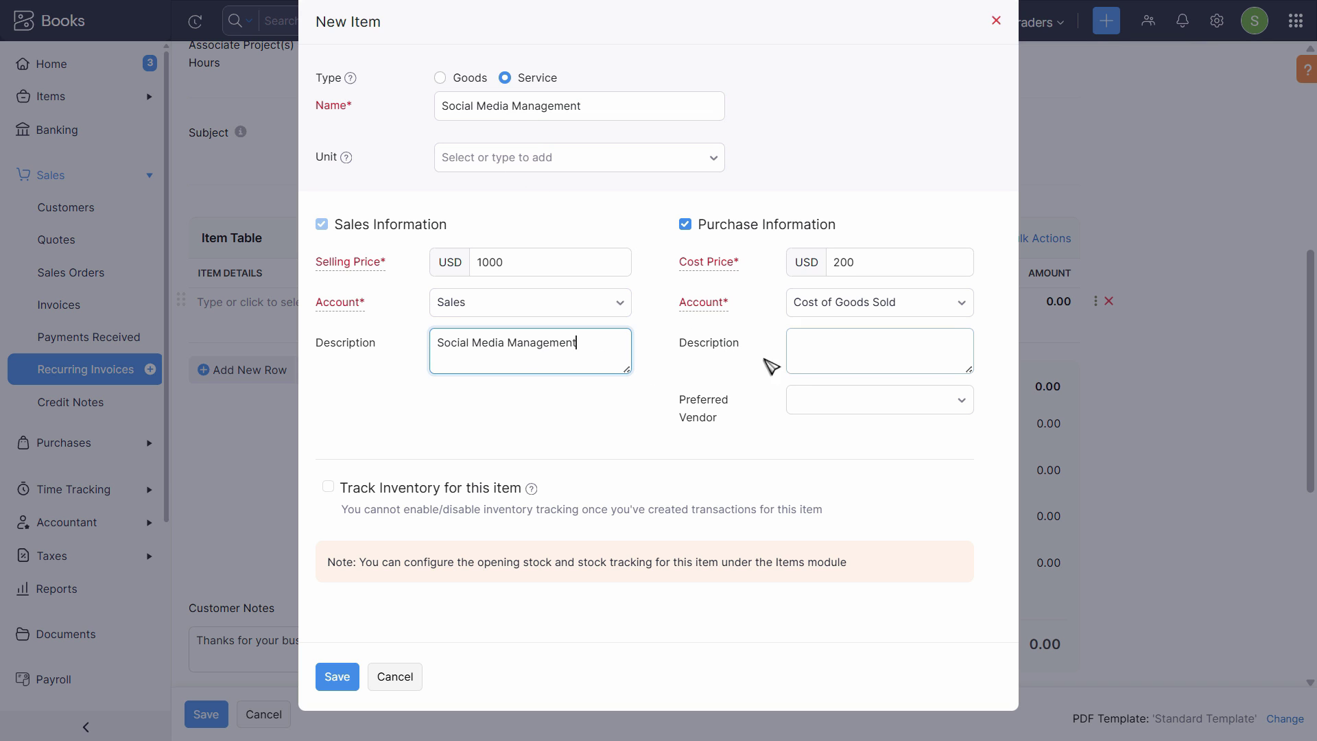
{"action": "left_click", "coordinate": [823, 348]}
{"action": "key", "text": "ctrl+v"}
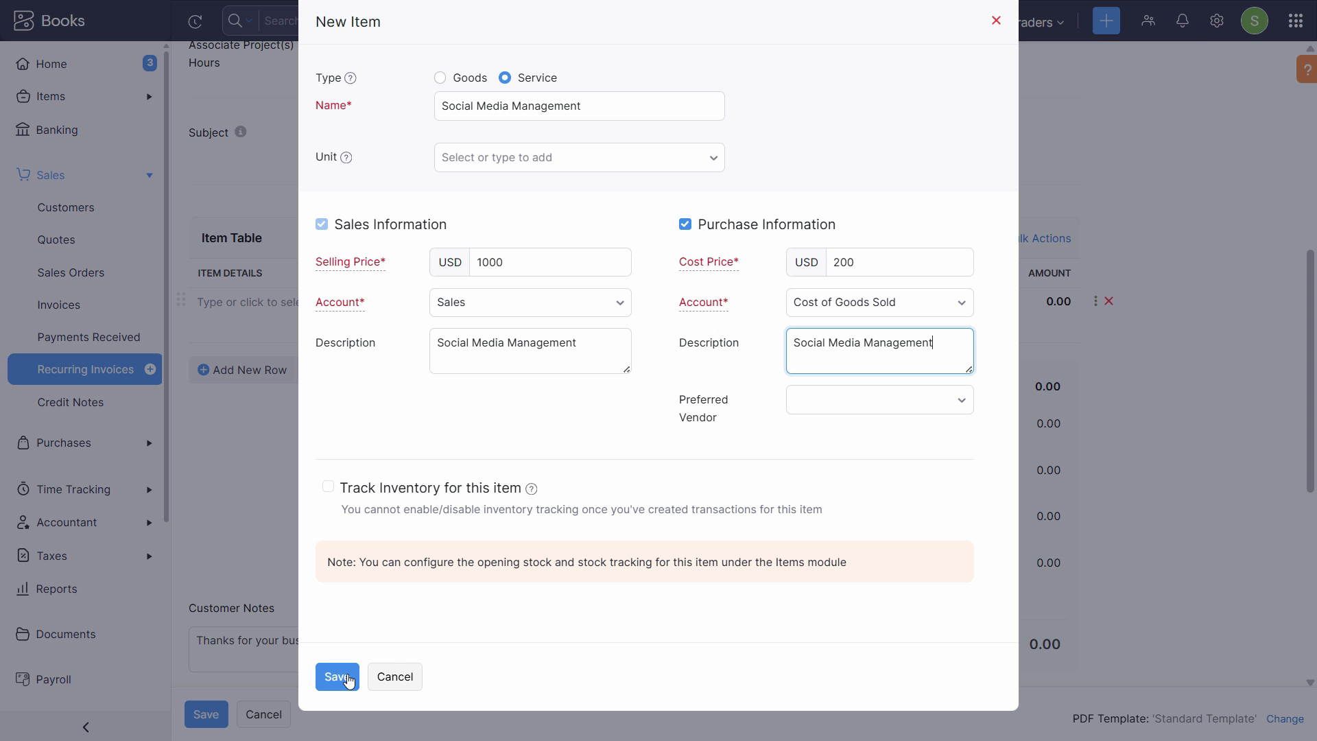
{"action": "left_click", "coordinate": [337, 677]}
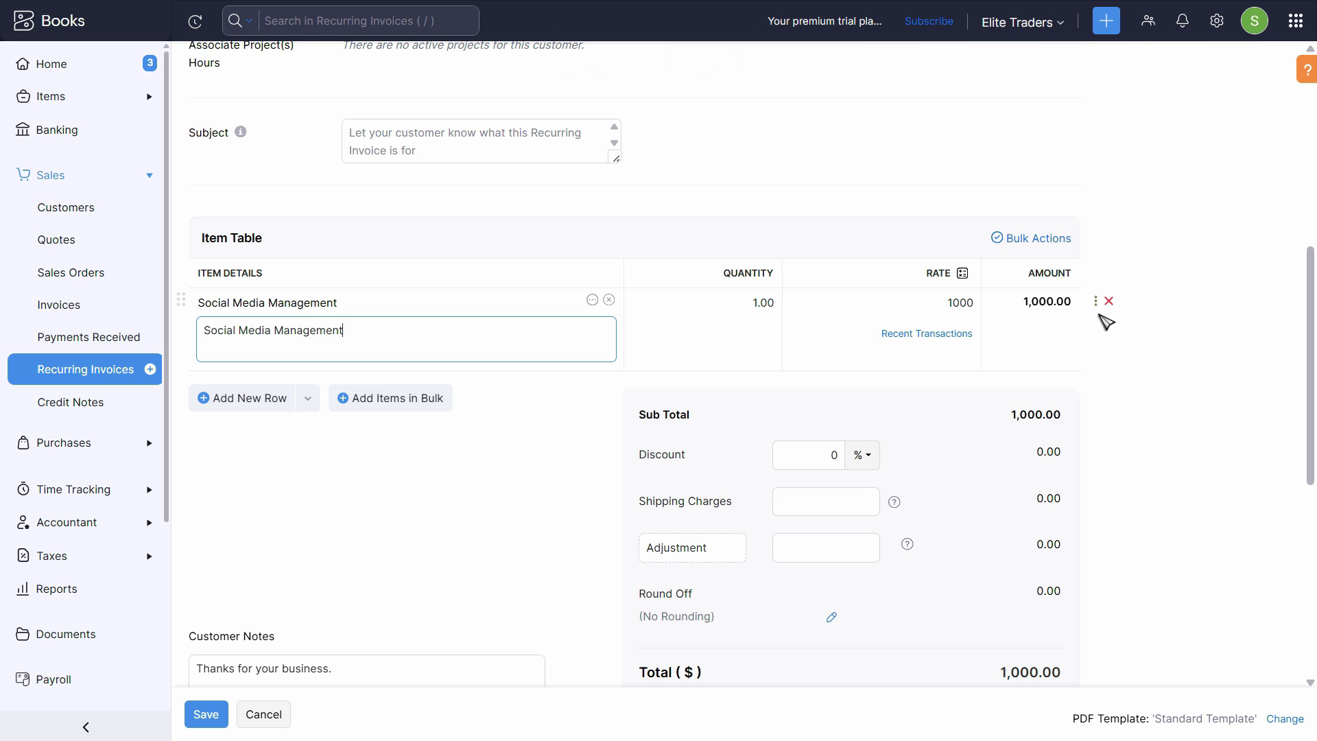
Review the invoice's discount, shipping charges, adjustment, customer notes, terms and conditions, and email communication settings
{"action": "left_click", "coordinate": [832, 454]}
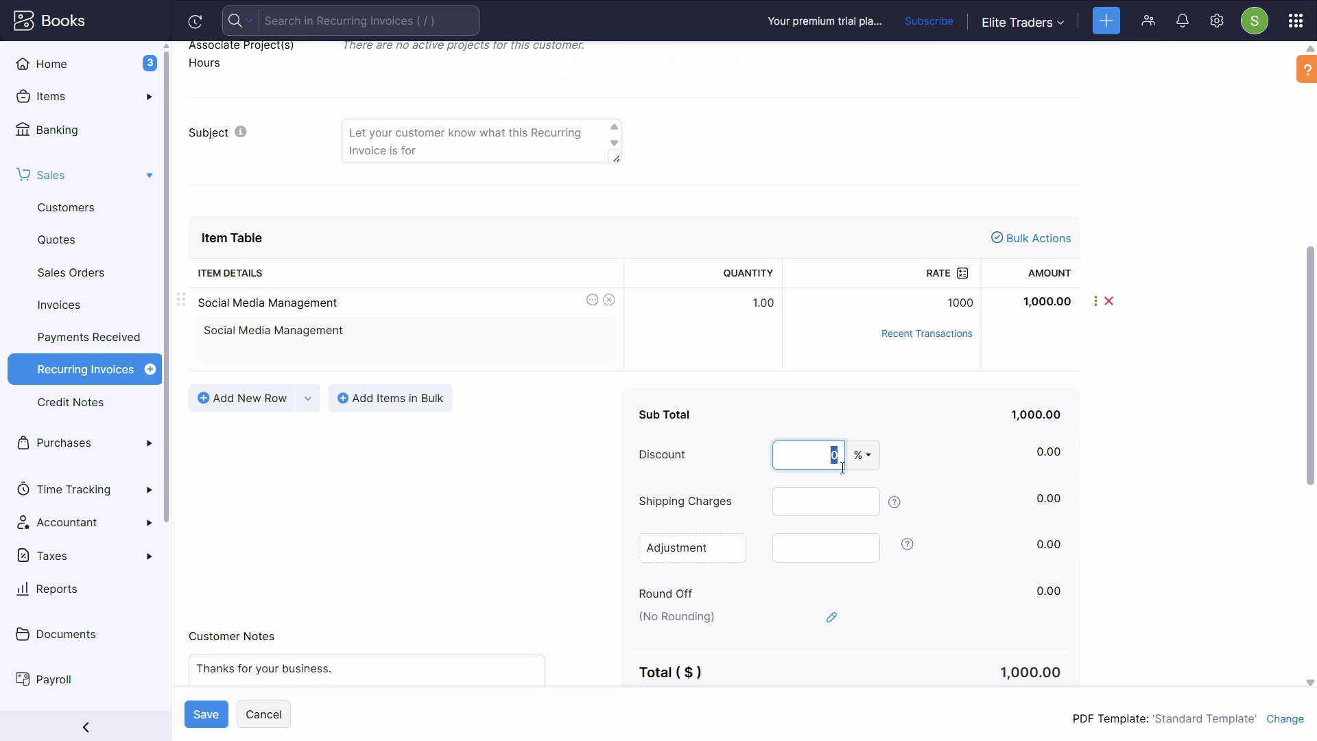
{"action": "scroll", "coordinate": [810, 368], "scroll_direction": "down", "scroll_amount": 3}
{"action": "left_click", "coordinate": [832, 329]}
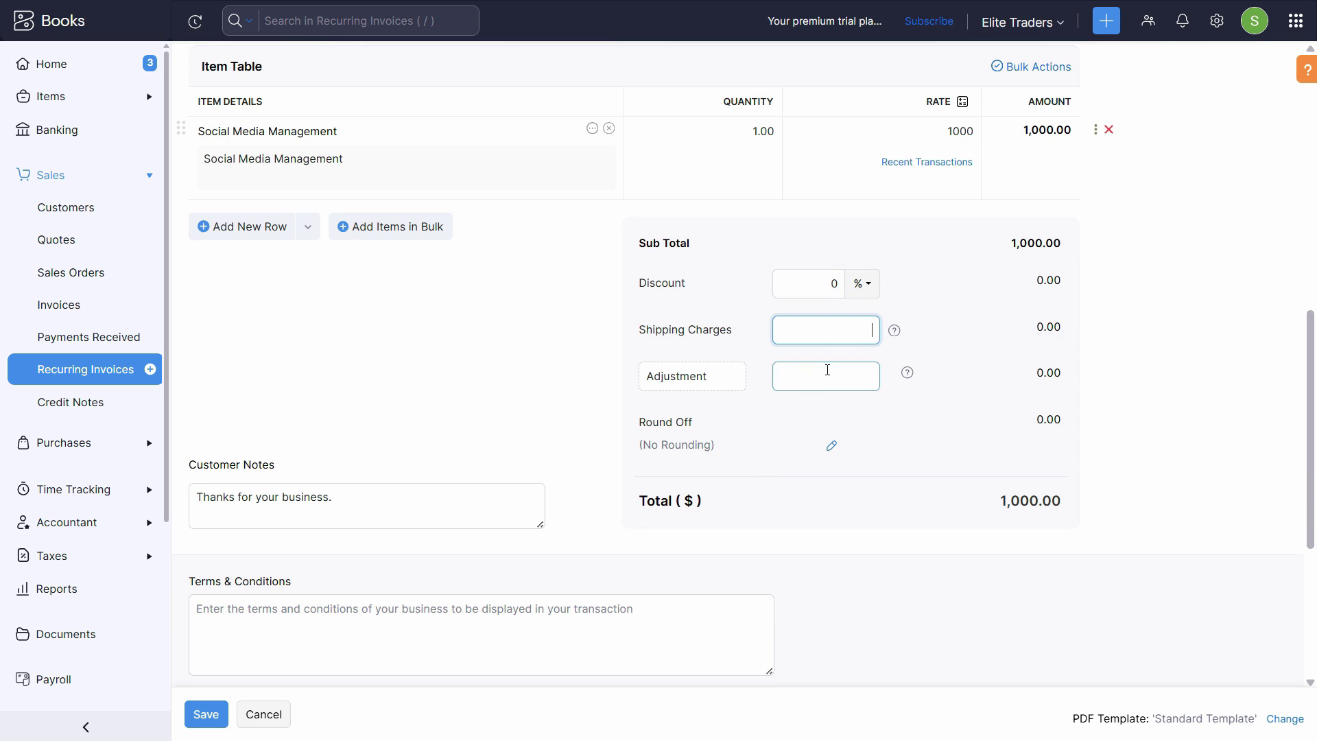
{"action": "left_click", "coordinate": [849, 379]}
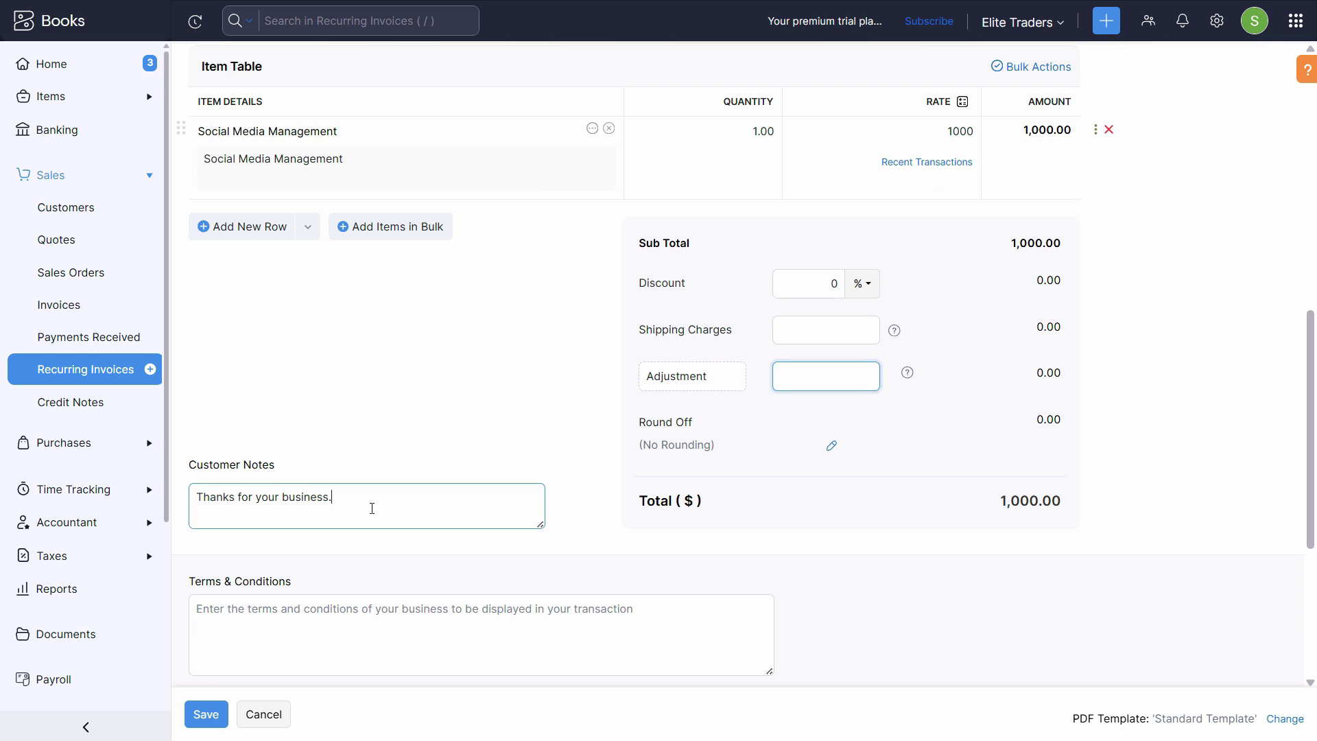
{"action": "left_click", "coordinate": [246, 494]}
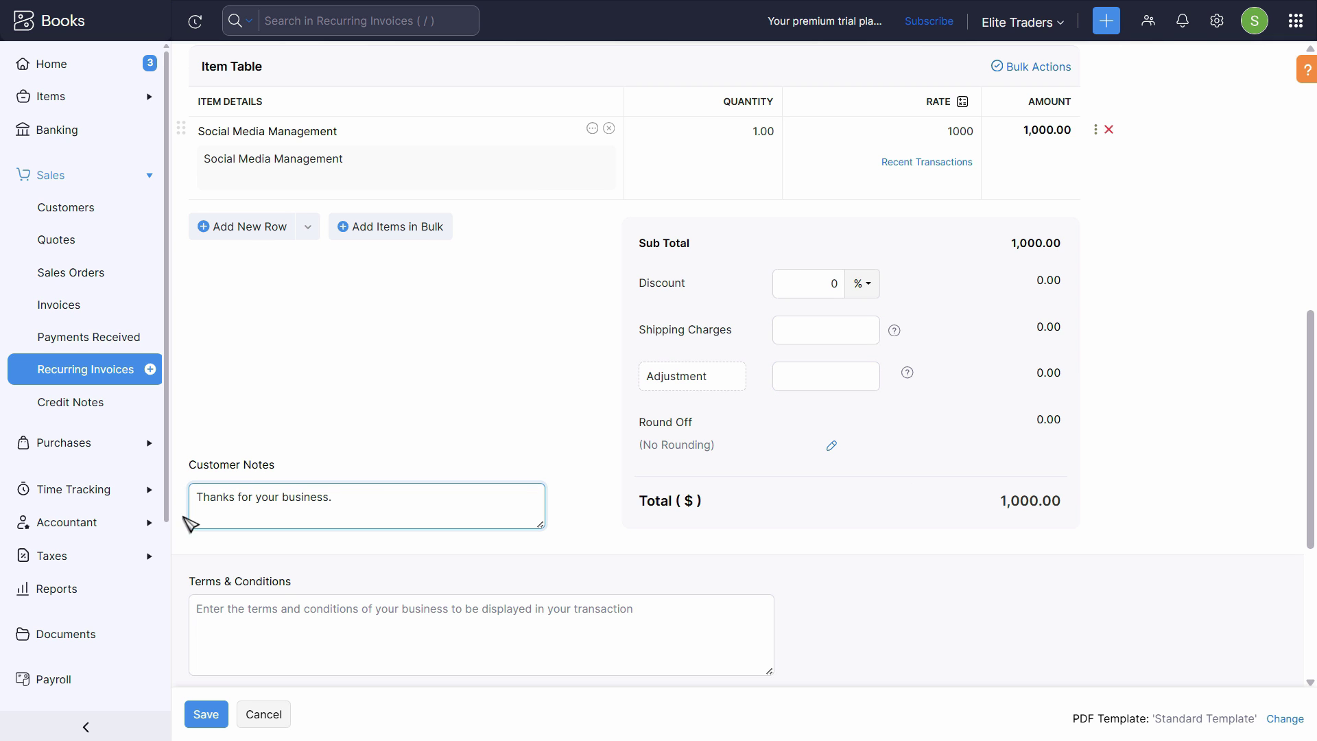
{"action": "left_click", "coordinate": [392, 634]}
{"action": "scroll", "coordinate": [392, 634], "scroll_direction": "down", "scroll_amount": 4}
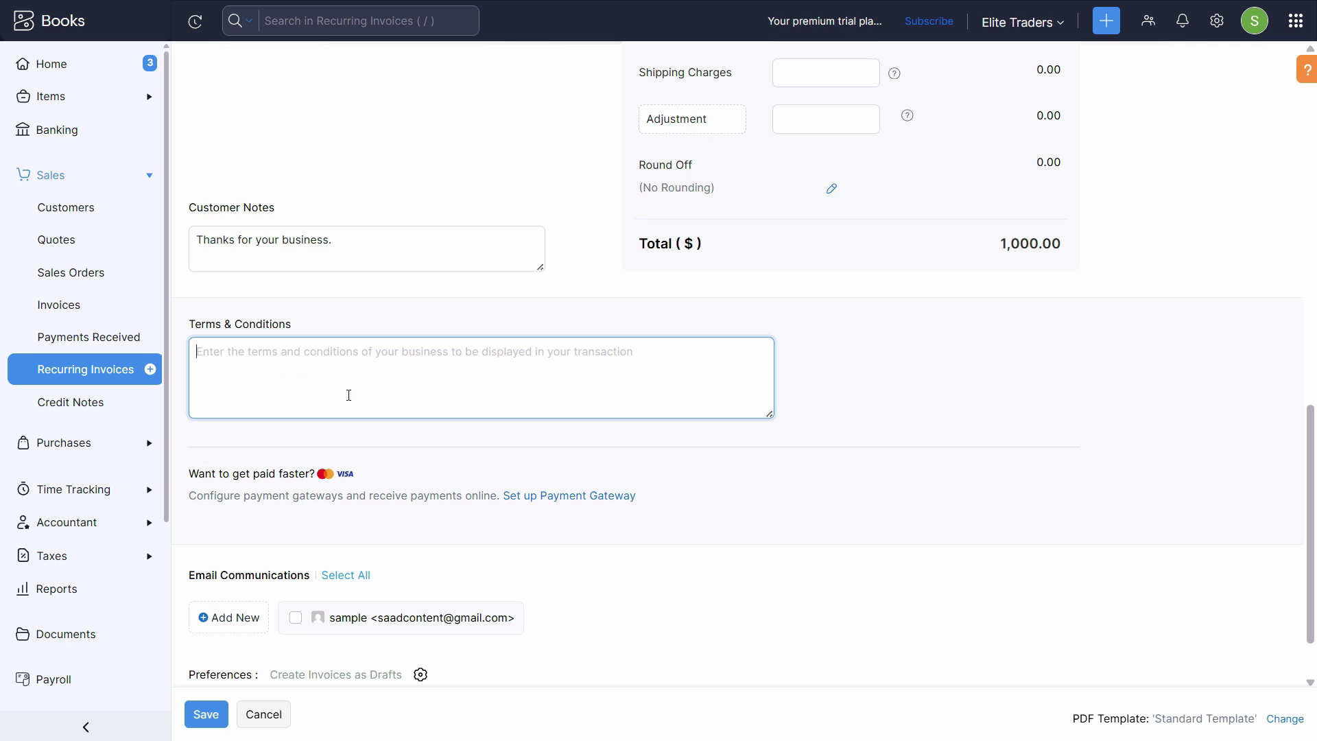
{"action": "scroll", "coordinate": [228, 360], "scroll_direction": "down", "scroll_amount": 1}
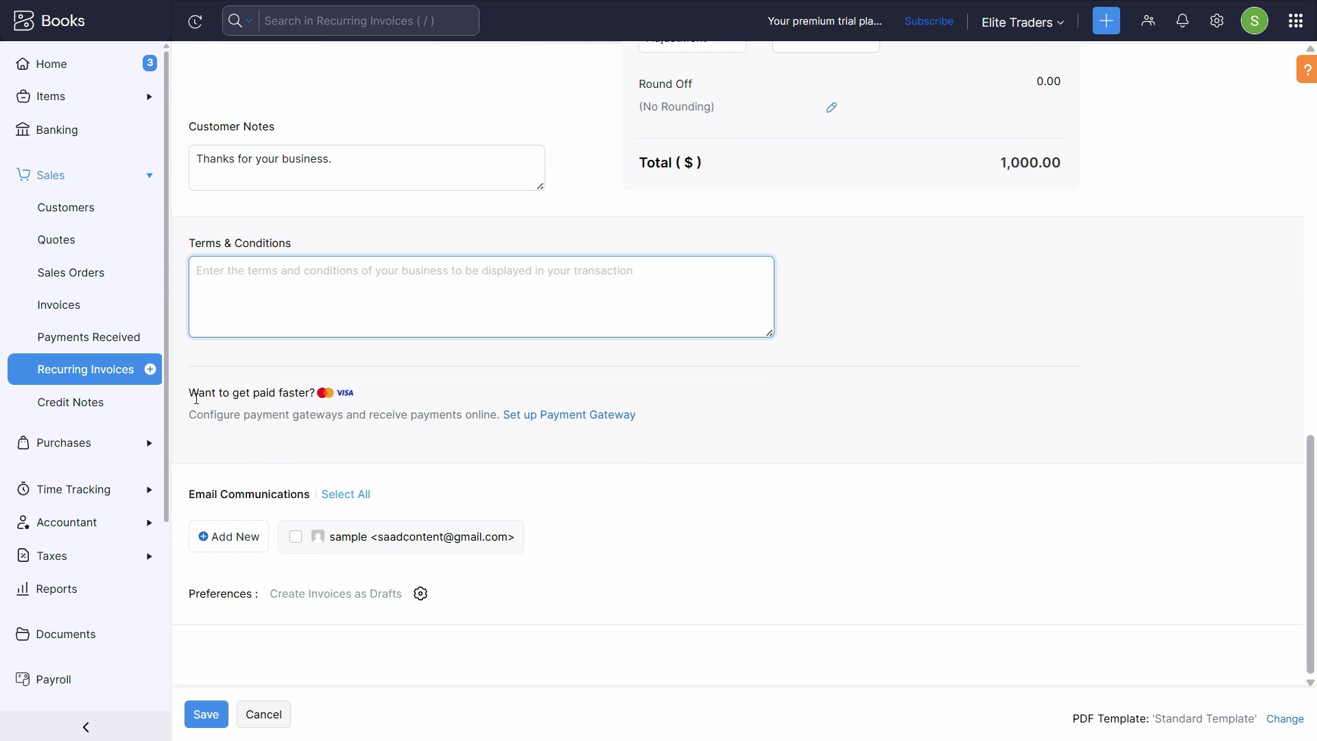
View the available online payment gateway options and the form for adding a contact person, closing both without changes
{"action": "left_click", "coordinate": [576, 418]}
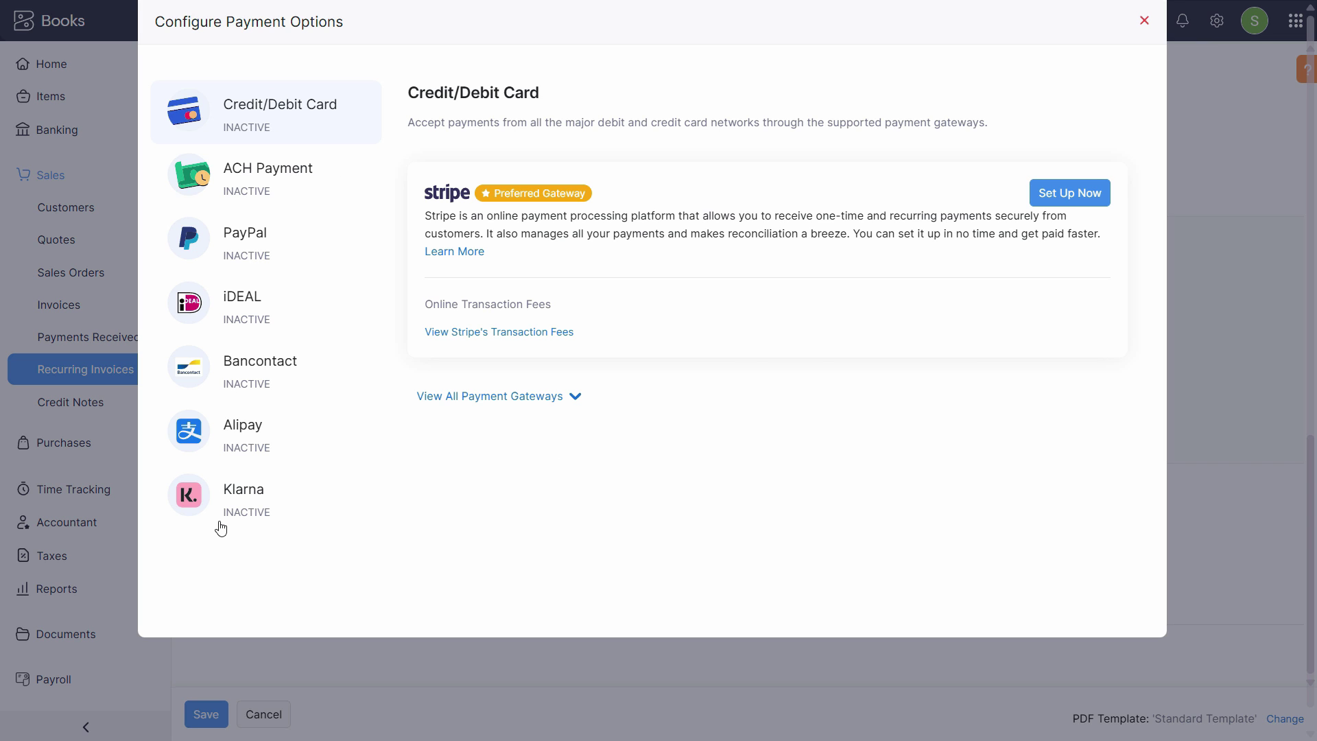
{"action": "left_click", "coordinate": [1143, 21]}
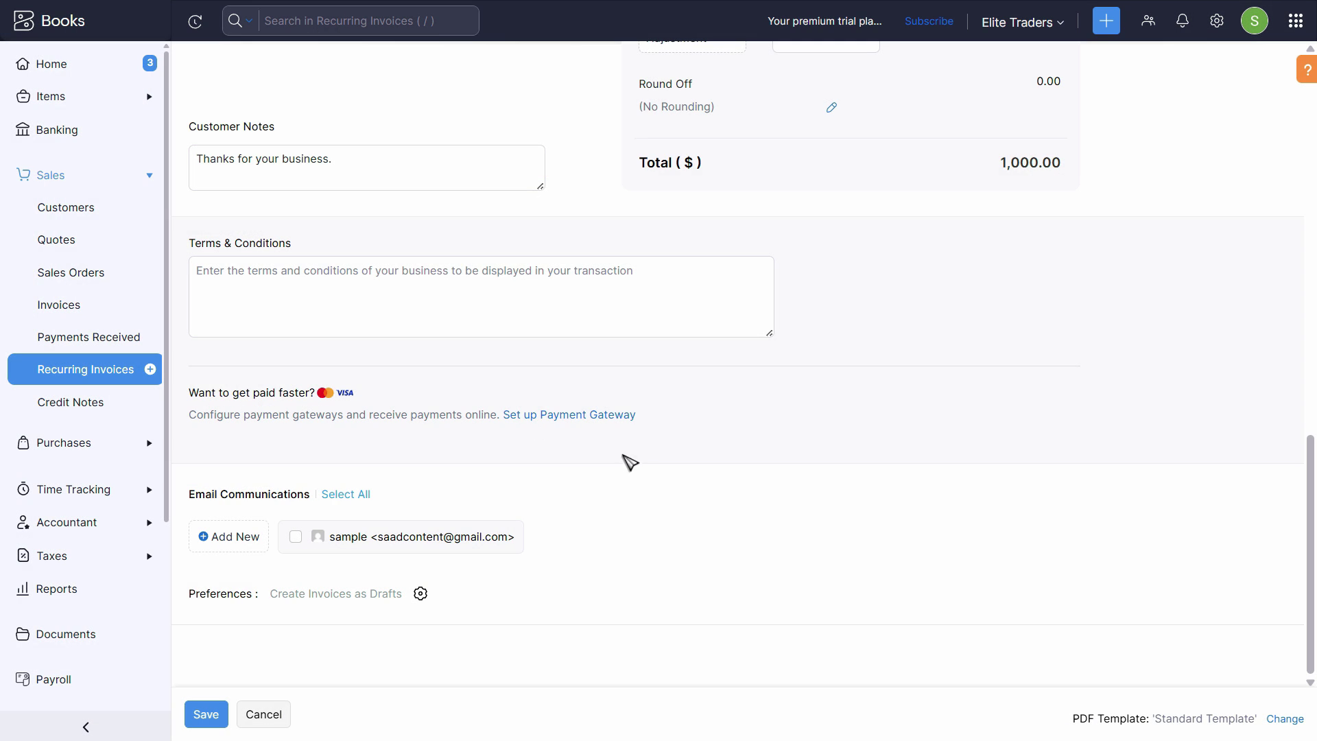
{"action": "left_click", "coordinate": [229, 540]}
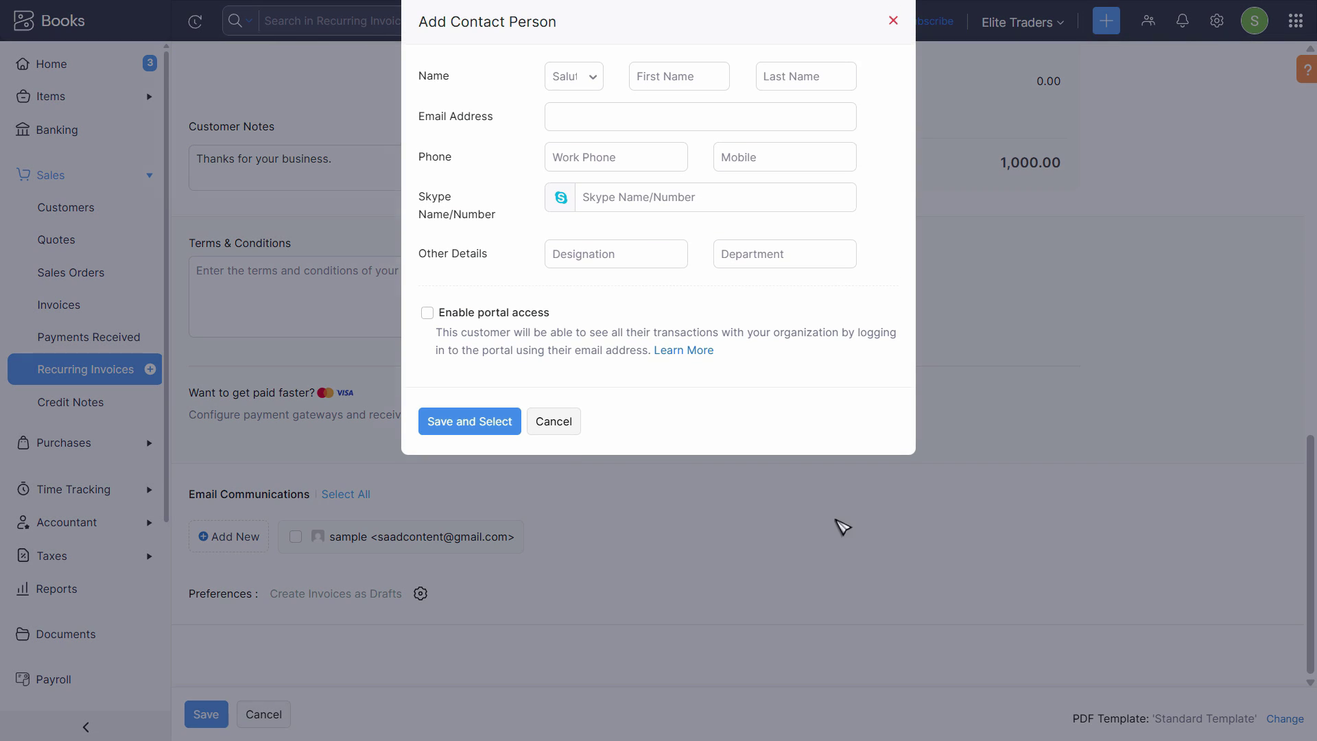
{"action": "left_click", "coordinate": [570, 423]}
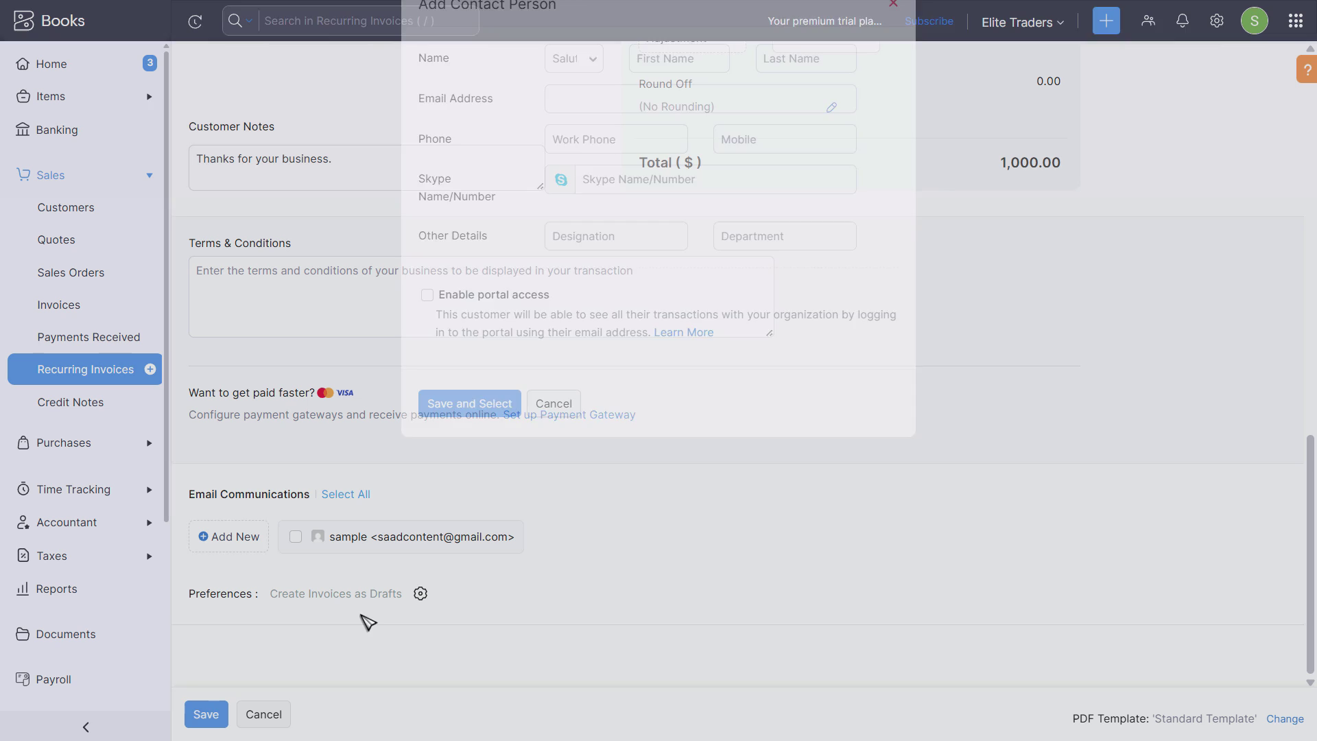
Check the recurring invoice's totals, customer notes and terms, and save the recurring invoice
{"action": "left_click", "coordinate": [415, 317]}
{"action": "scroll", "coordinate": [845, 449], "scroll_direction": "up", "scroll_amount": 12}
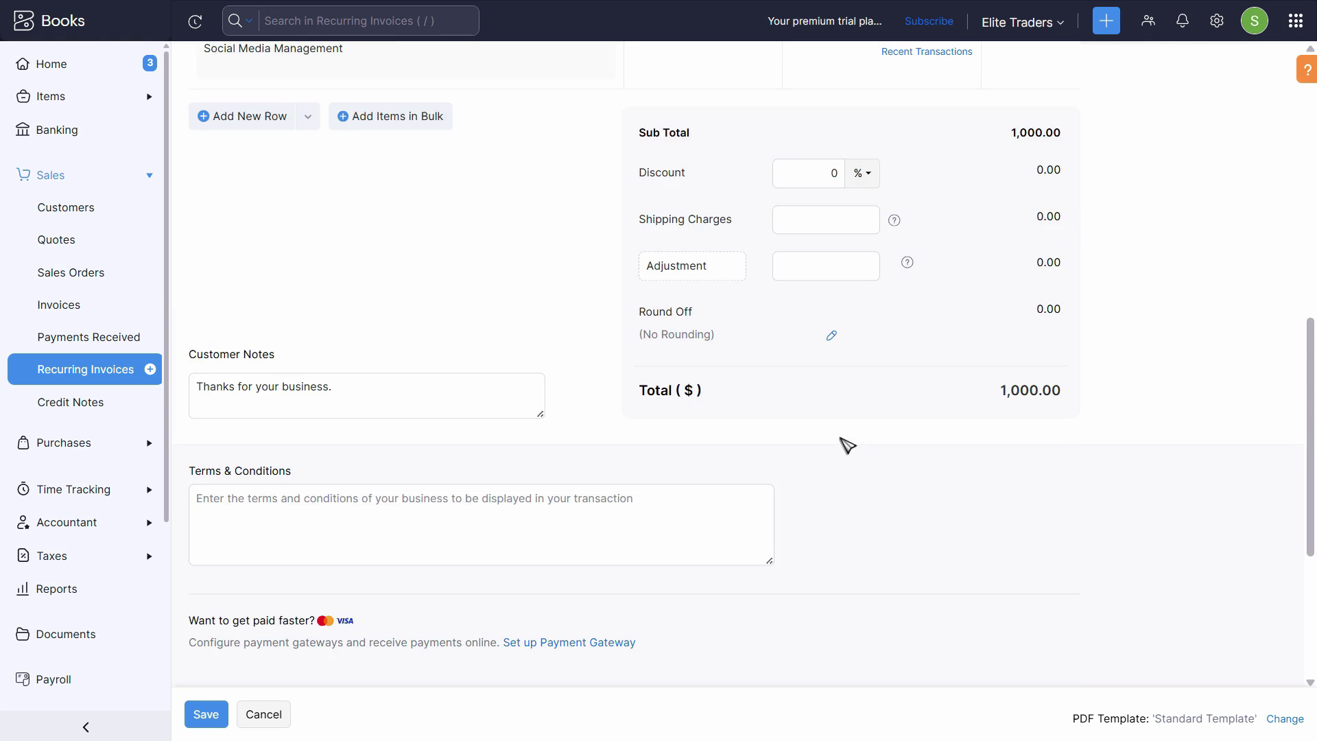
{"action": "scroll", "coordinate": [845, 450], "scroll_direction": "down", "scroll_amount": 12}
{"action": "left_click", "coordinate": [206, 714]}
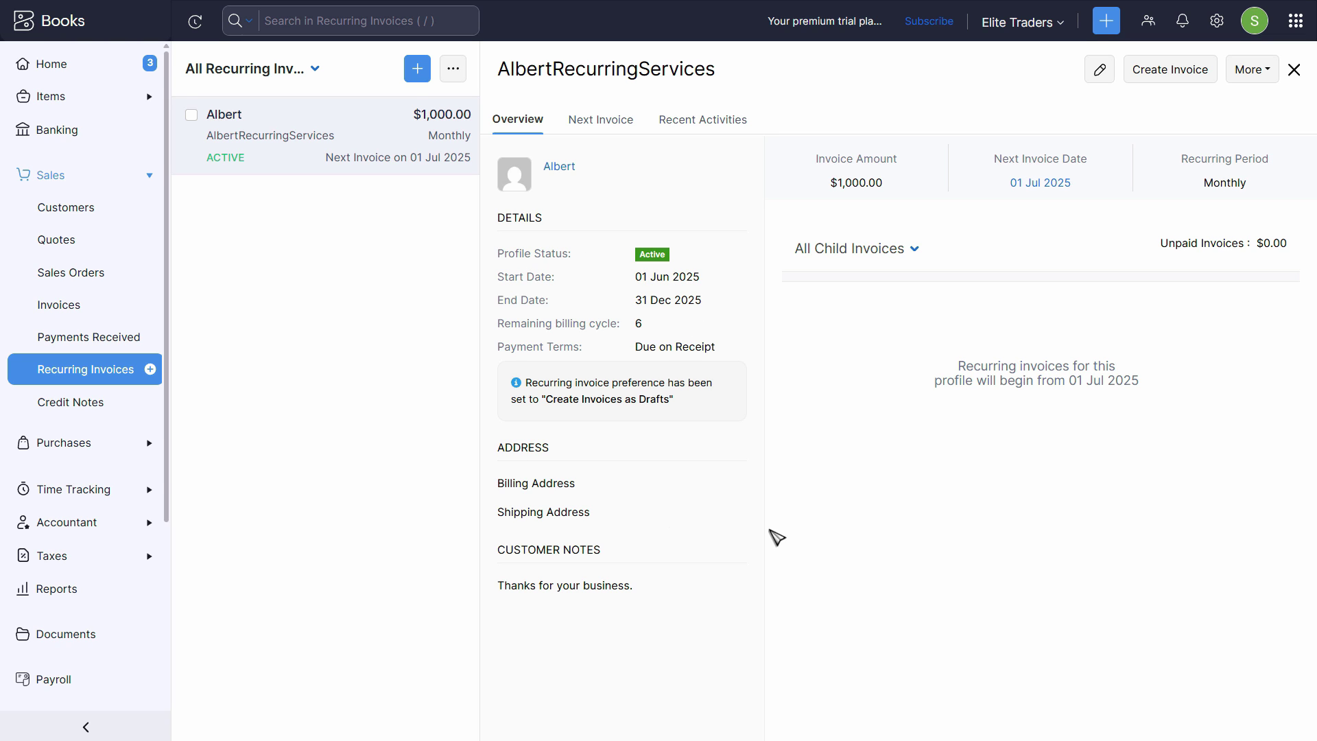
Examine the saved recurring invoice's overview, child invoice filter, next invoice preview and recent activities
{"action": "left_click", "coordinate": [901, 255]}
{"action": "left_click", "coordinate": [1058, 315]}
{"action": "left_click", "coordinate": [581, 120]}
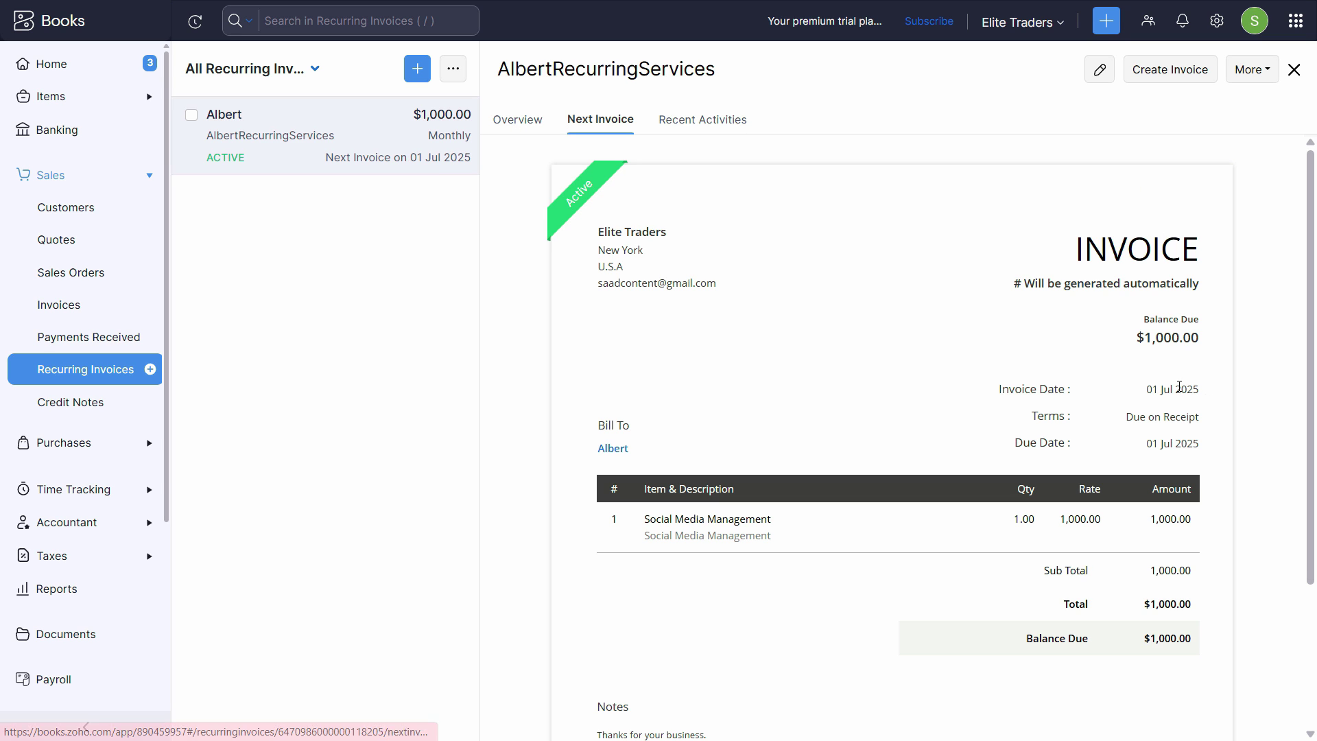
{"action": "left_click", "coordinate": [527, 121]}
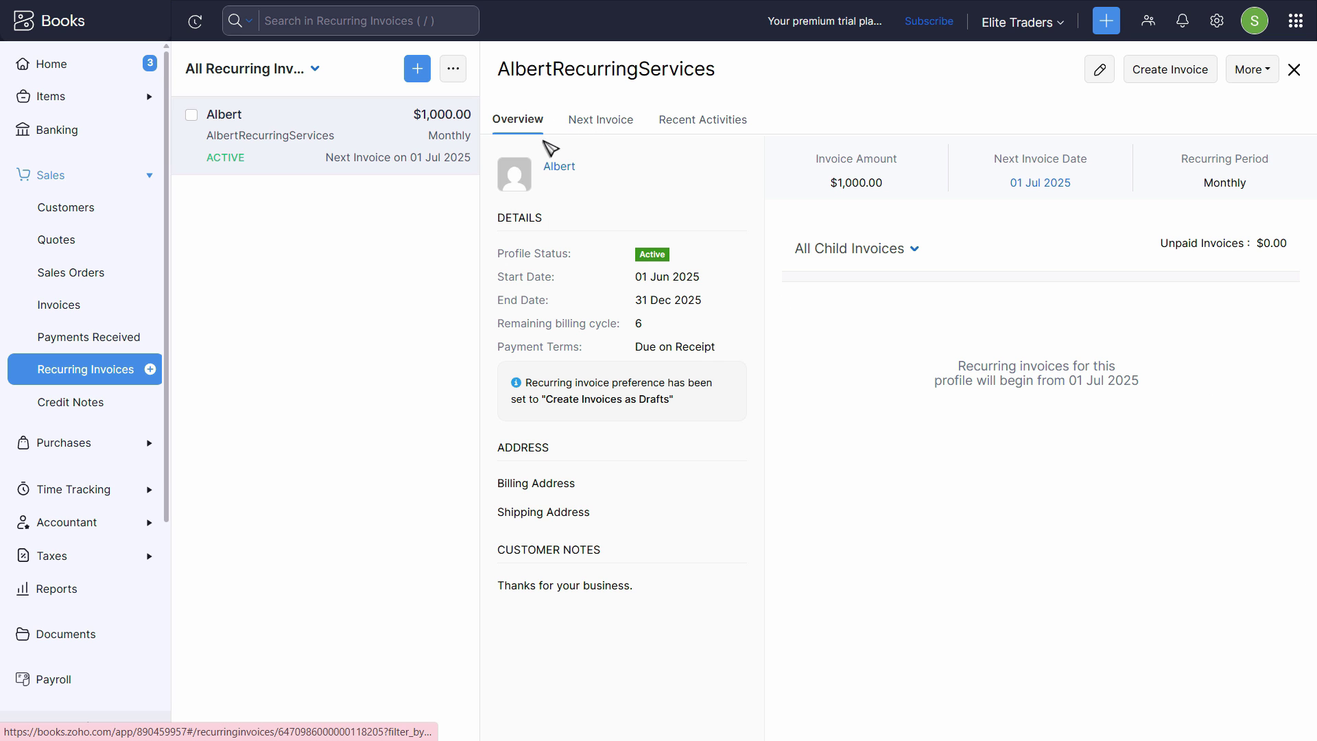
{"action": "left_click", "coordinate": [592, 129]}
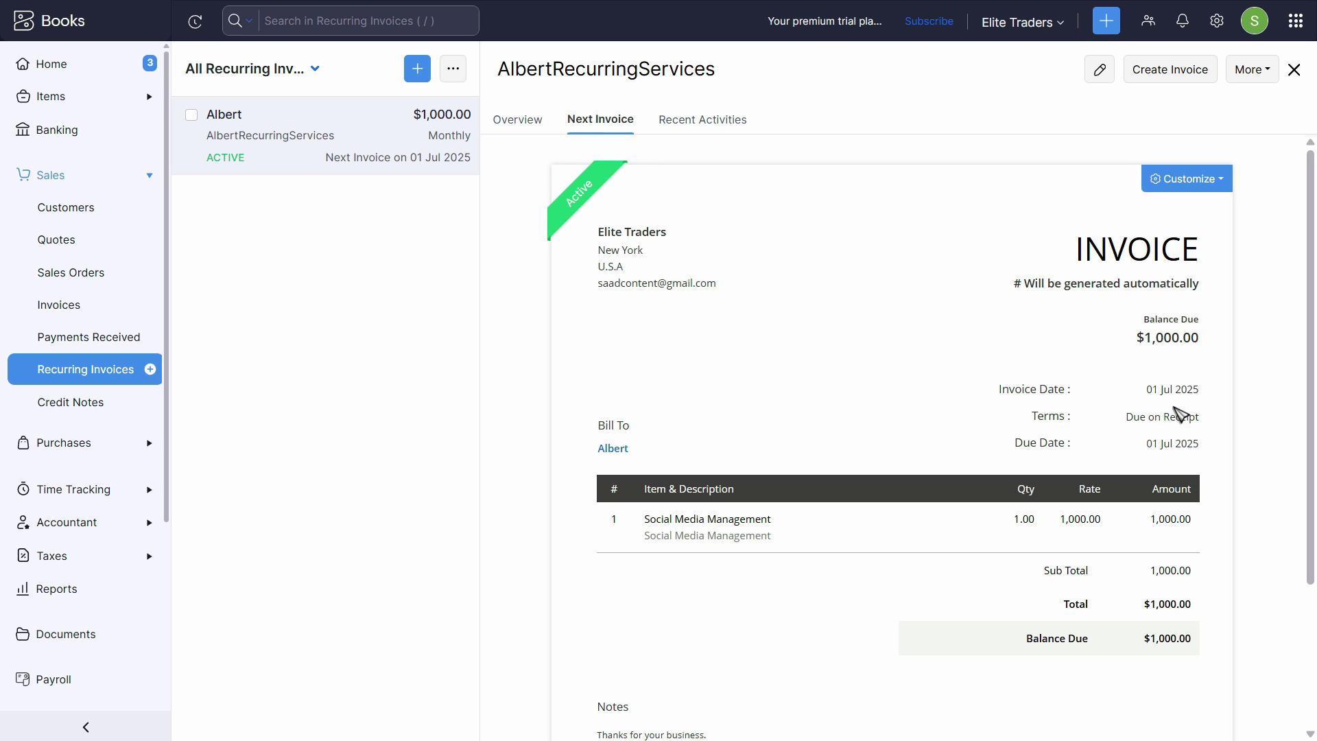
{"action": "scroll", "coordinate": [1173, 480], "scroll_direction": "down", "scroll_amount": 3}
{"action": "scroll", "coordinate": [1166, 550], "scroll_direction": "up", "scroll_amount": 3}
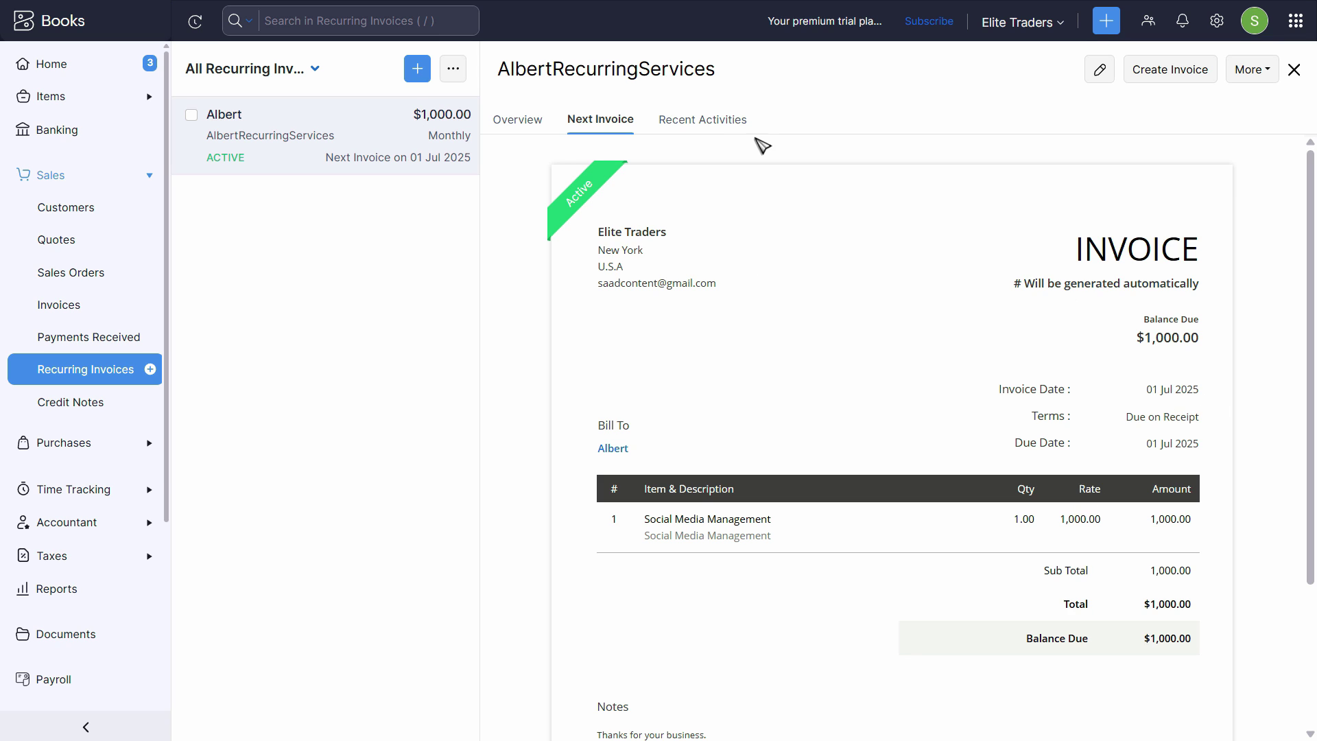
{"action": "left_click", "coordinate": [711, 123]}
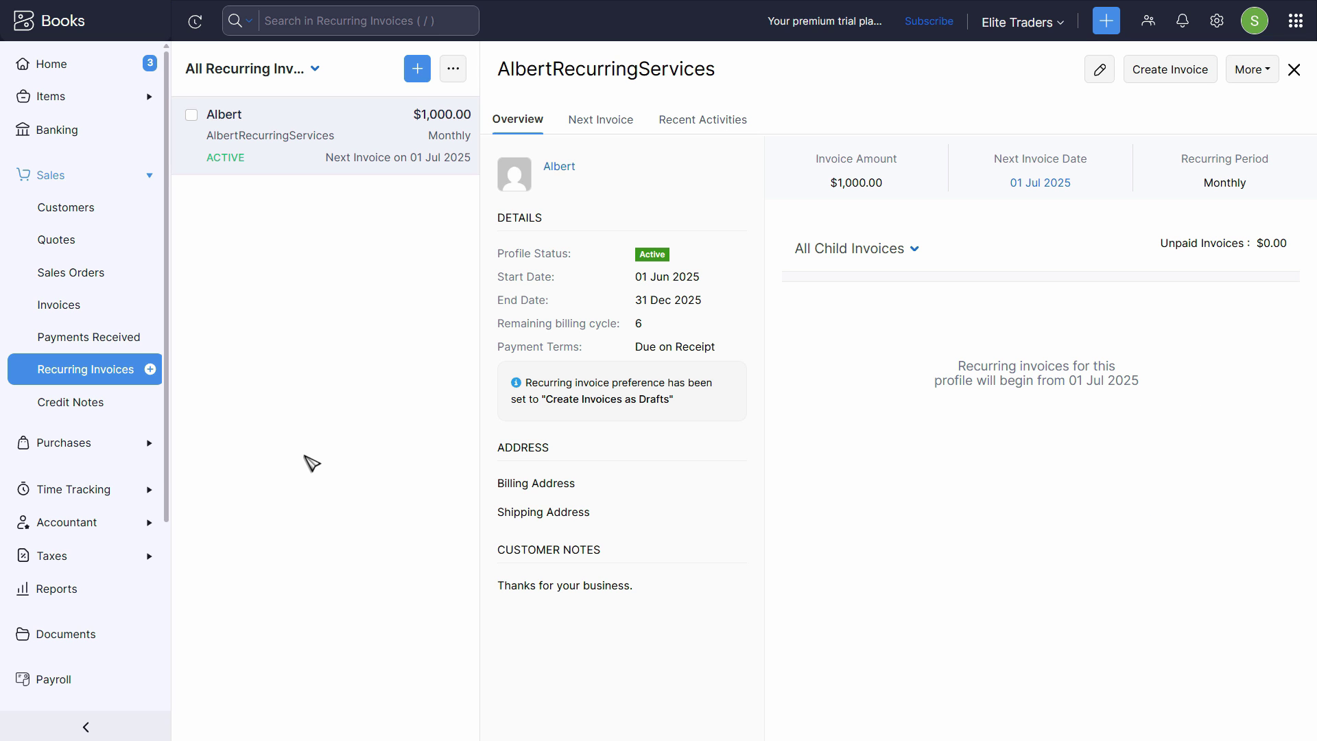